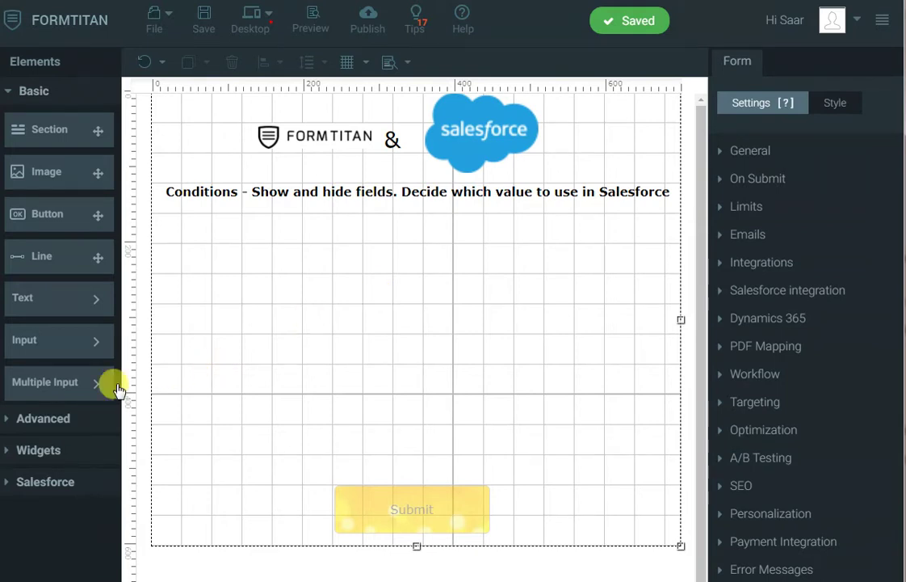
# - Add a Radio field under the heading labelled 'Select one of the following:'
pyautogui.click(89, 383)
pyautogui.moveTo(141, 372); pyautogui.dragTo(201, 248)
pyautogui.click(202, 215)
pyautogui.doubleClick(204, 218)
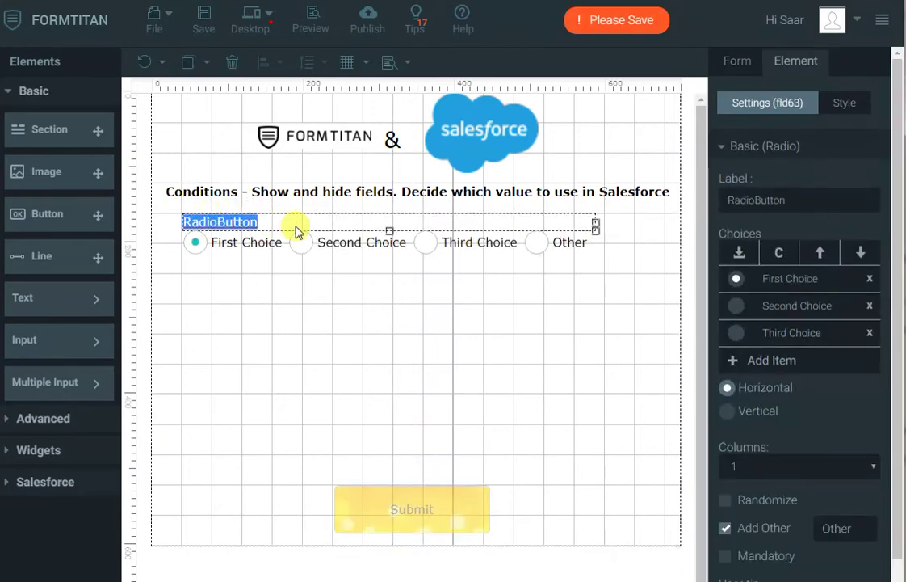
pyautogui.write('Select one of the fi')
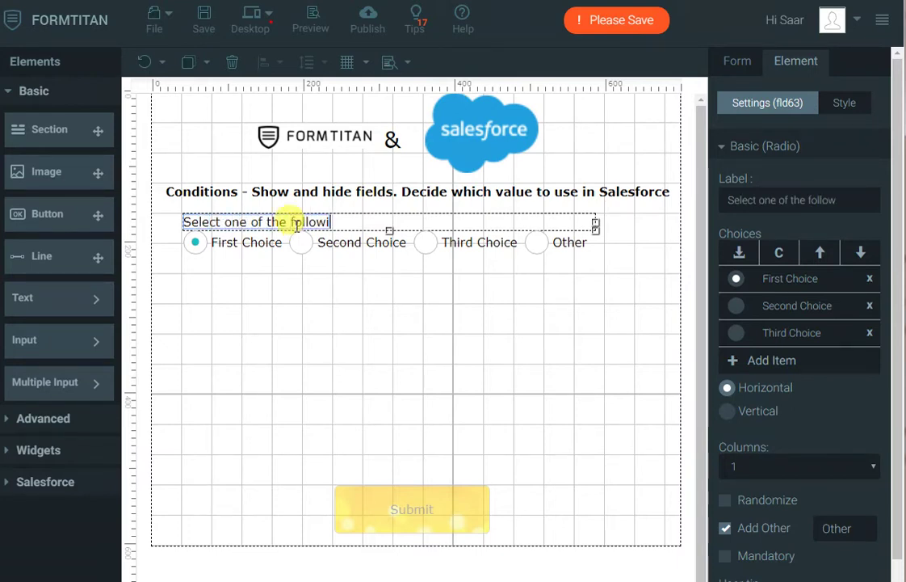
pyautogui.click(317, 249)
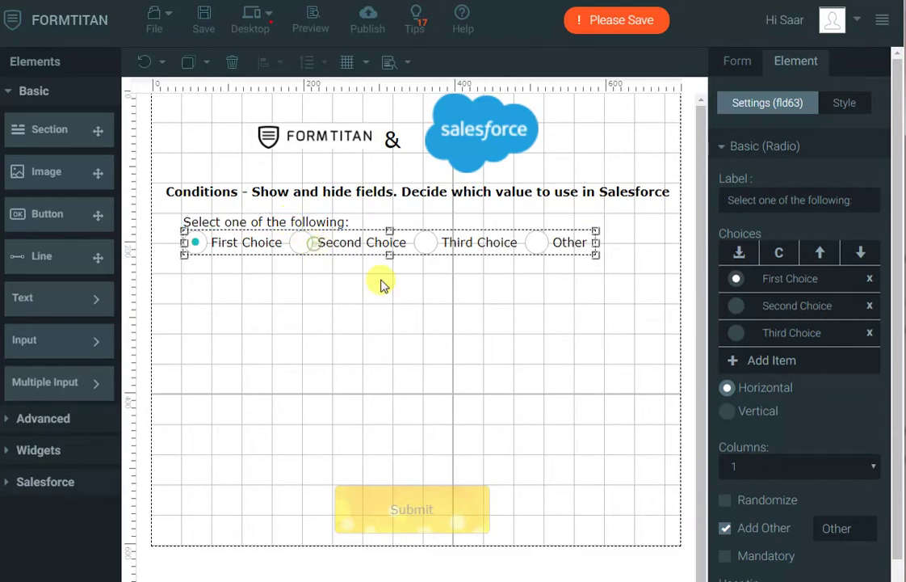
# - Remove the Other option and rename the choices to Lead, Contact and Account
pyautogui.click(726, 527)
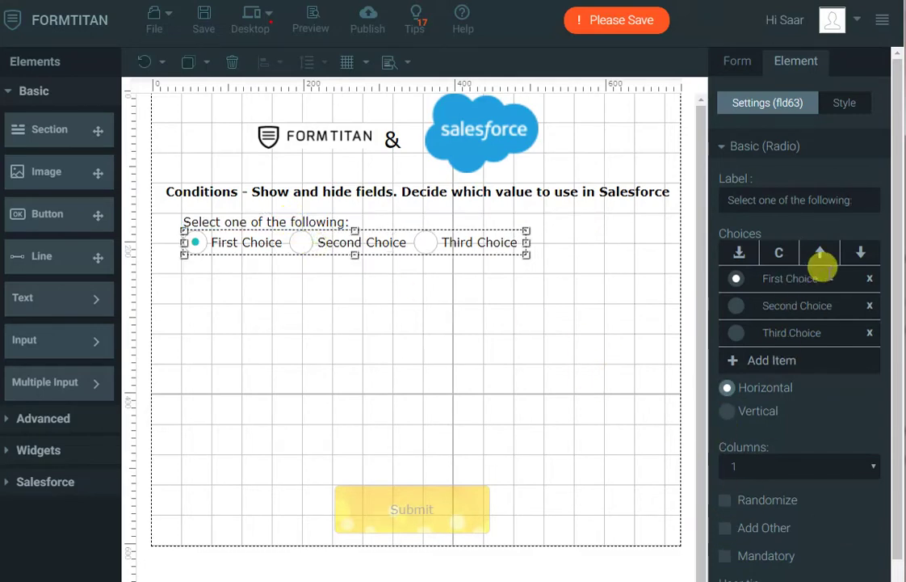
pyautogui.click(830, 278)
pyautogui.write('Lead')
pyautogui.press('Tab')
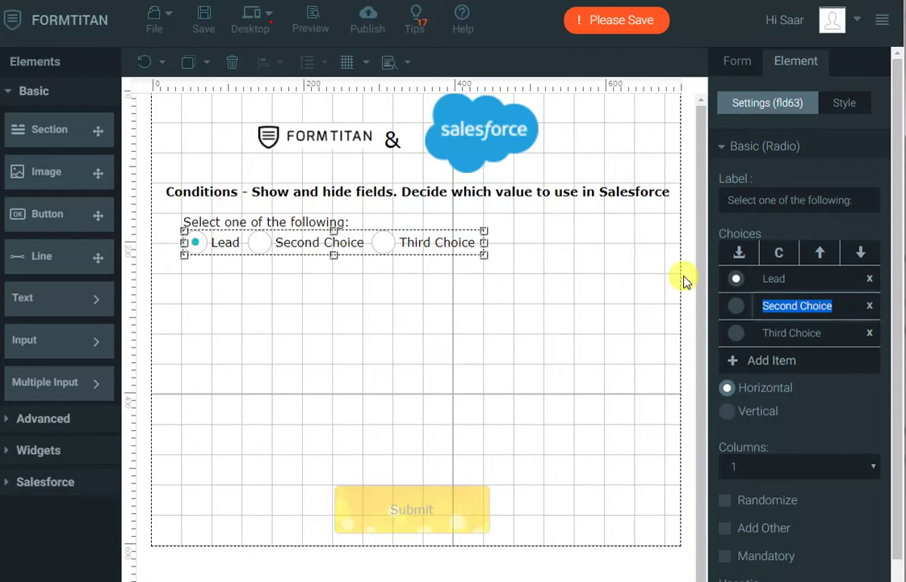
pyautogui.write('Contact')
pyautogui.press('Tab')
pyautogui.write('Account')
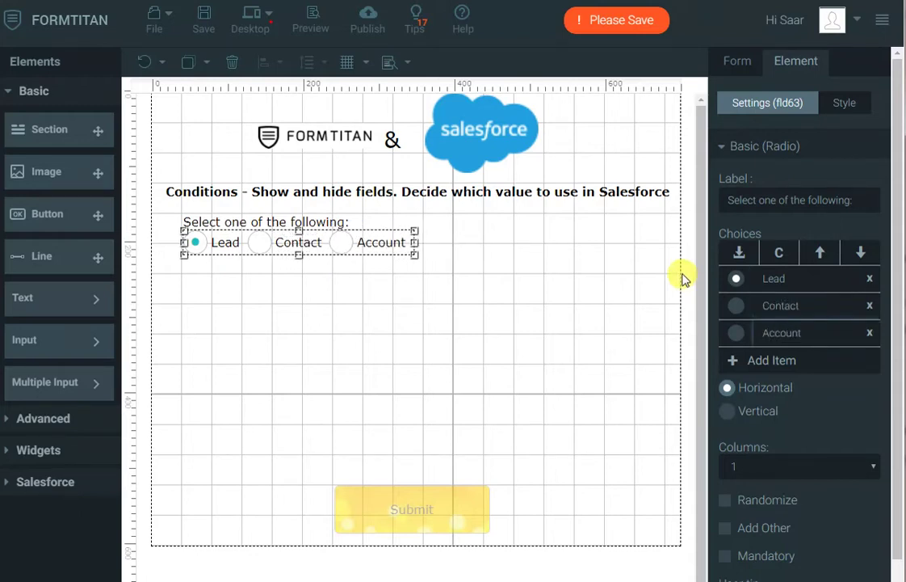
pyautogui.click(326, 293)
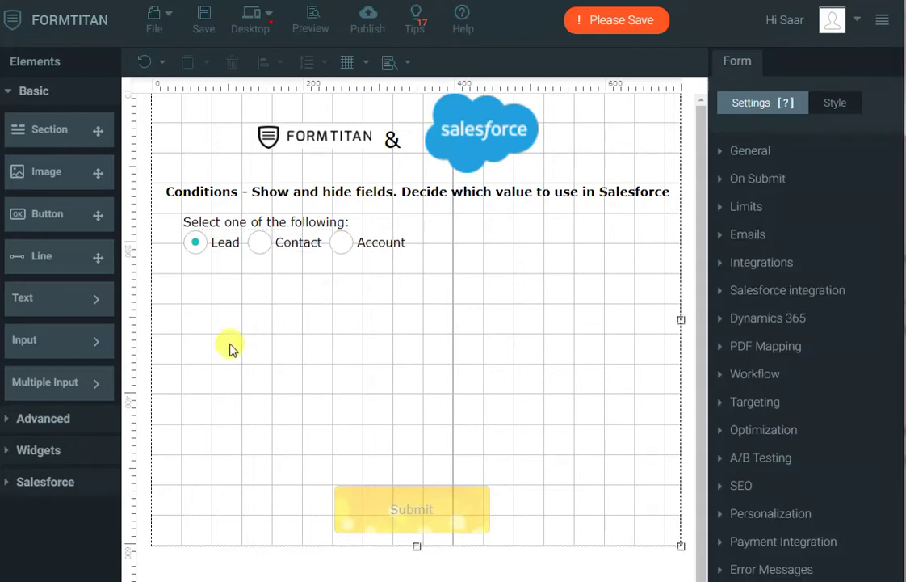
# - Place an Email field and, below it, an Advanced Full Name field
pyautogui.click(85, 341)
pyautogui.moveTo(187, 404); pyautogui.dragTo(244, 295)
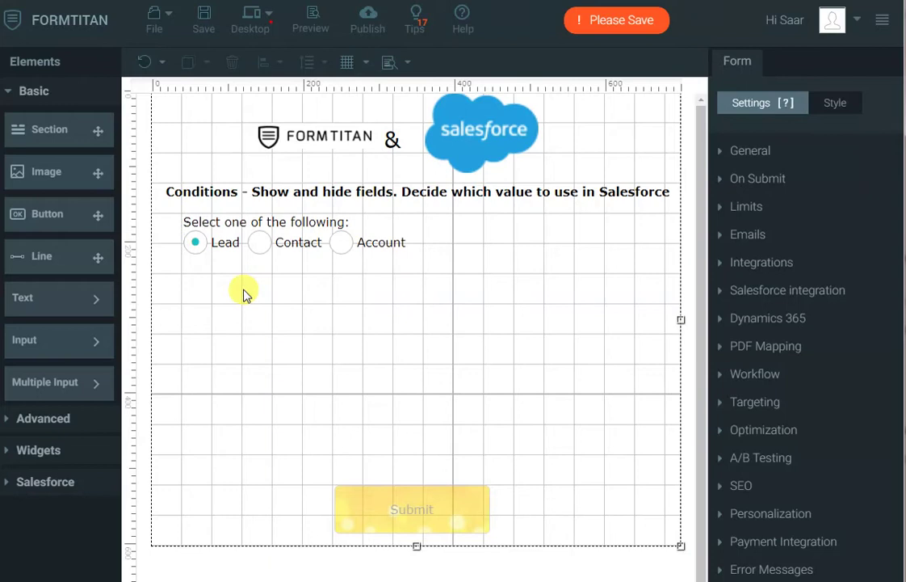
pyautogui.click(89, 391)
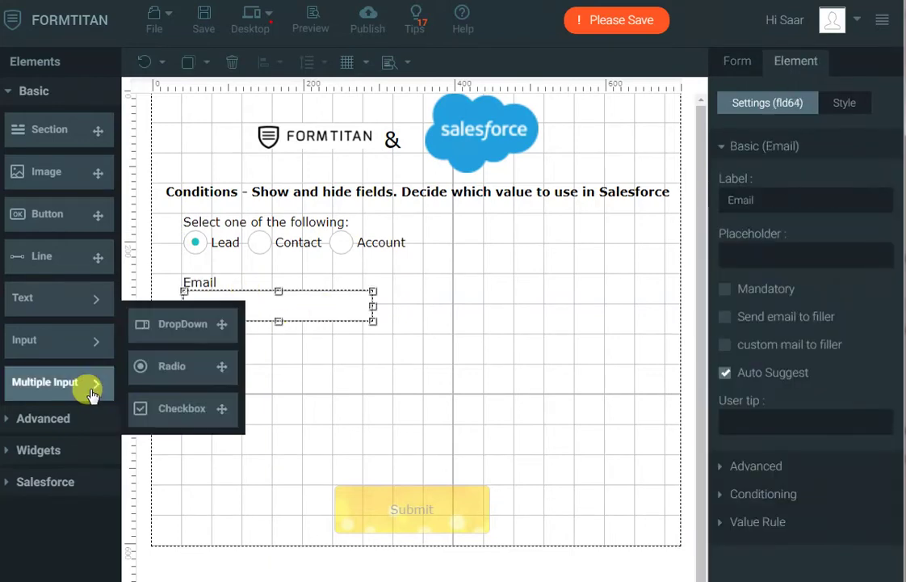
pyautogui.click(42, 418)
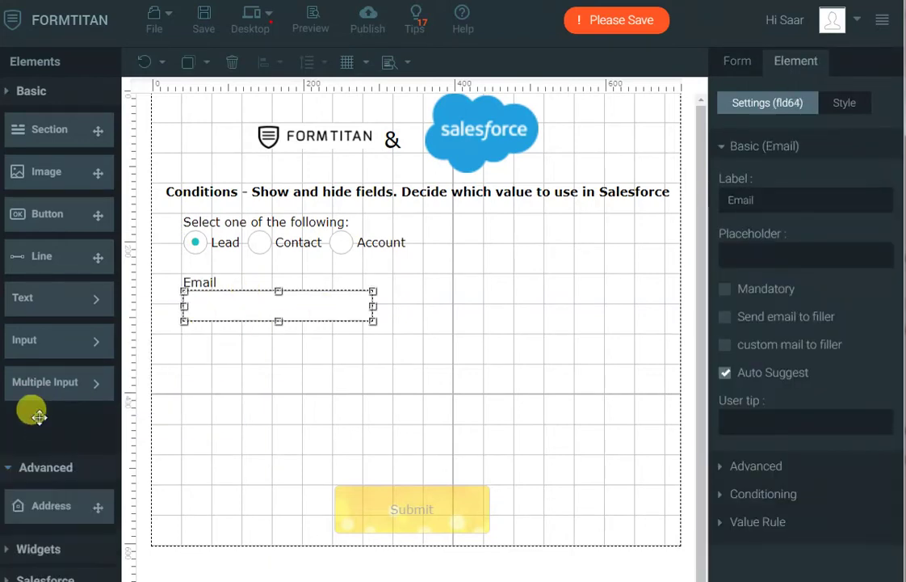
pyautogui.moveTo(55, 191); pyautogui.dragTo(237, 373)
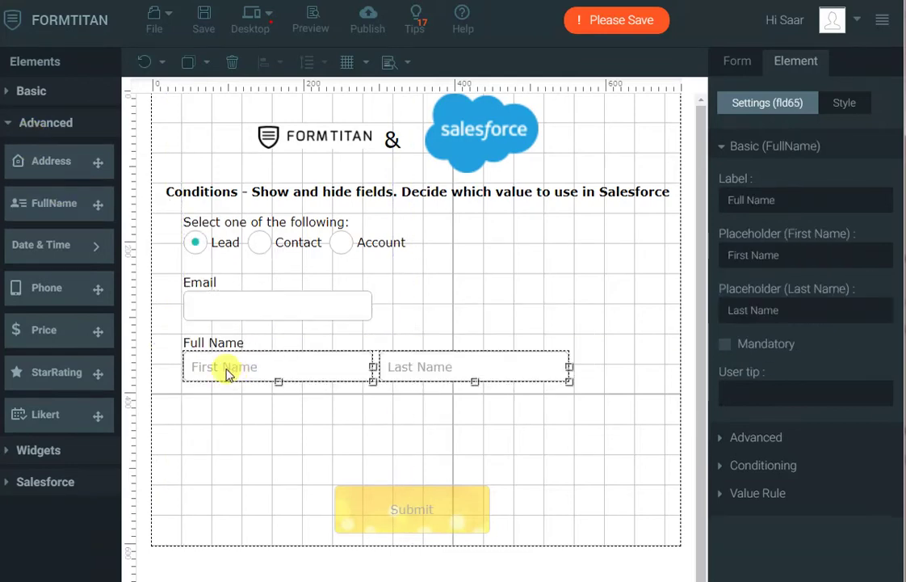
# - Add a Textbox below Full Name labelled 'Account Name'
pyautogui.click(32, 91)
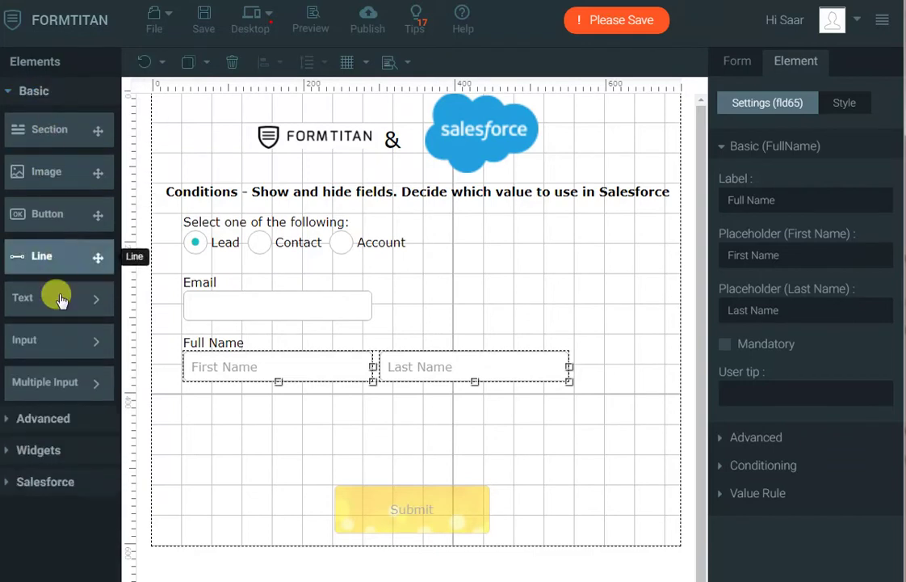
pyautogui.click(58, 336)
pyautogui.moveTo(177, 276); pyautogui.dragTo(261, 423)
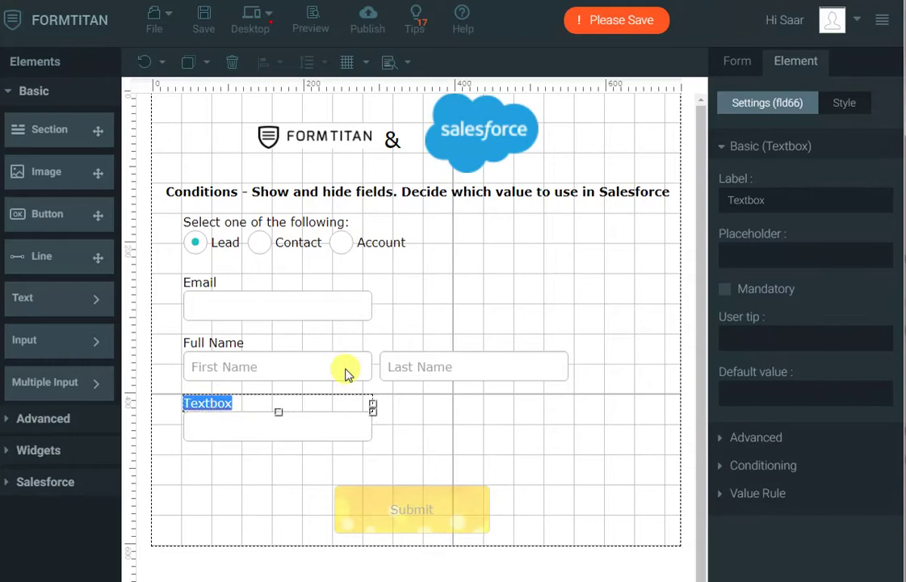
pyautogui.write('Account Nam')
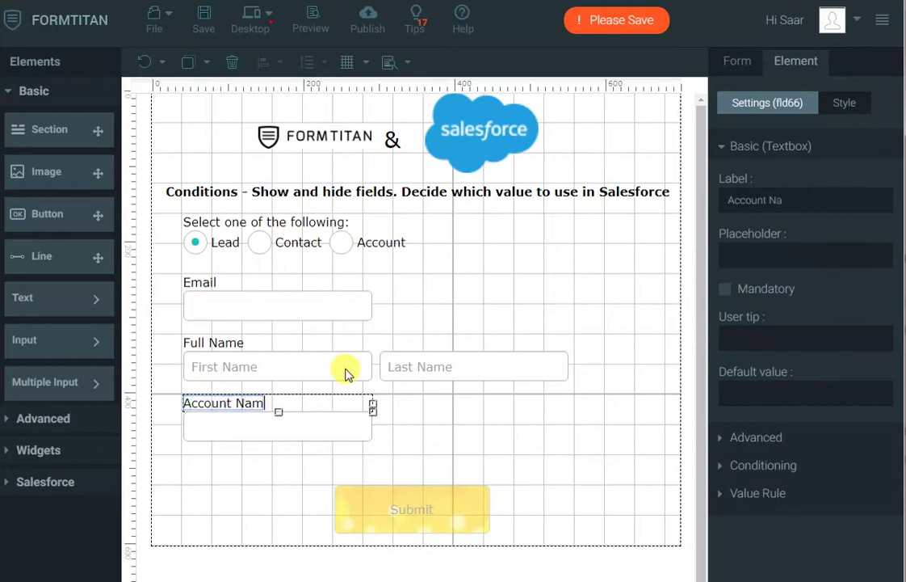
pyautogui.write('e')
pyautogui.click(428, 411)
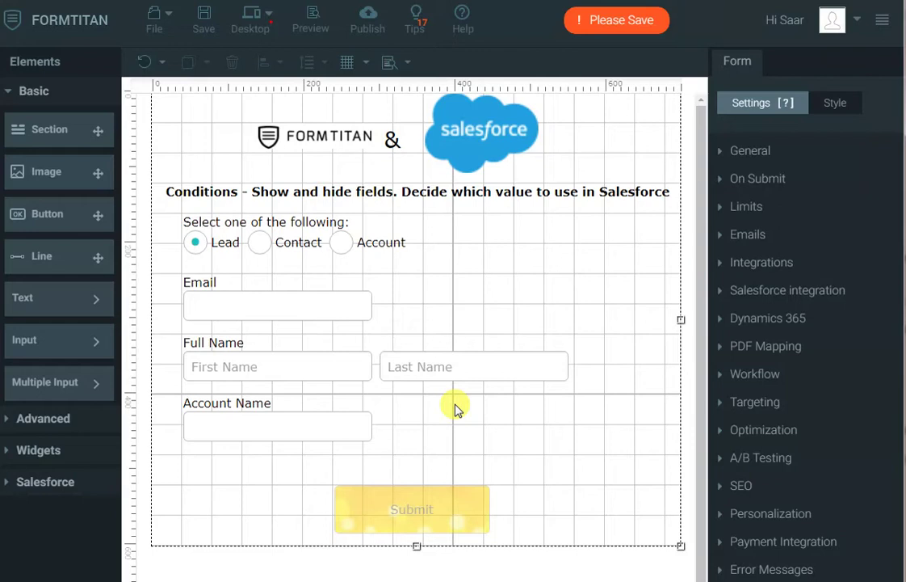
# - Give Account Name a Basic show condition: fld63 Equals 'Account'
pyautogui.click(349, 432)
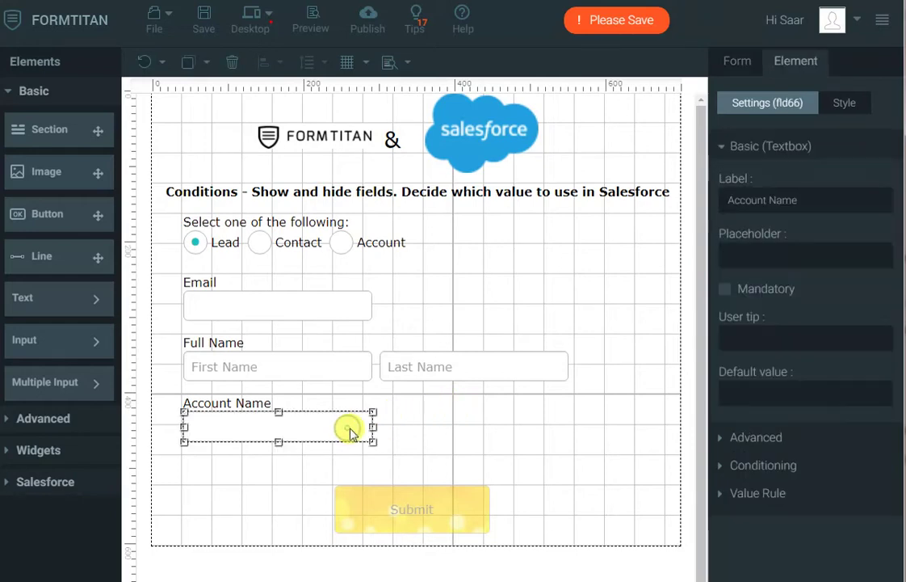
pyautogui.click(786, 468)
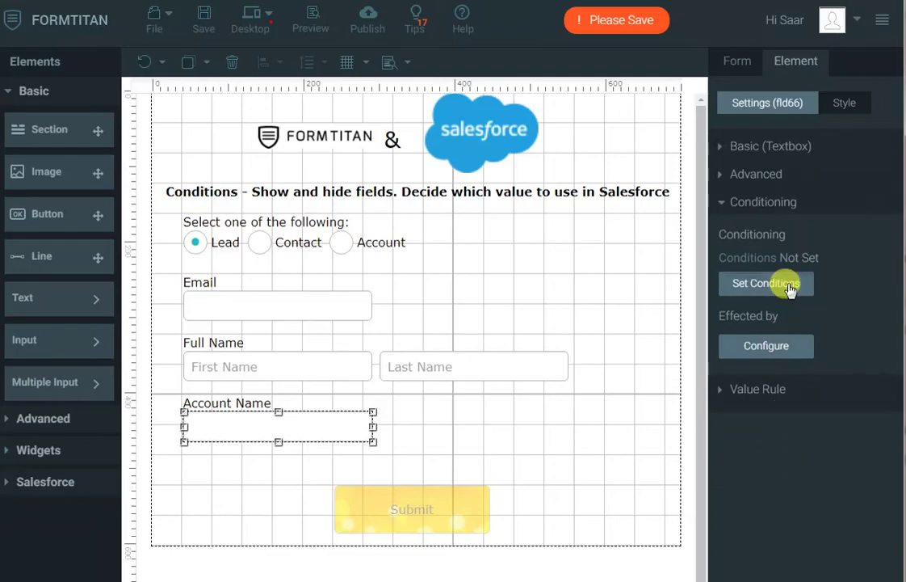
pyautogui.click(789, 284)
pyautogui.click(680, 66)
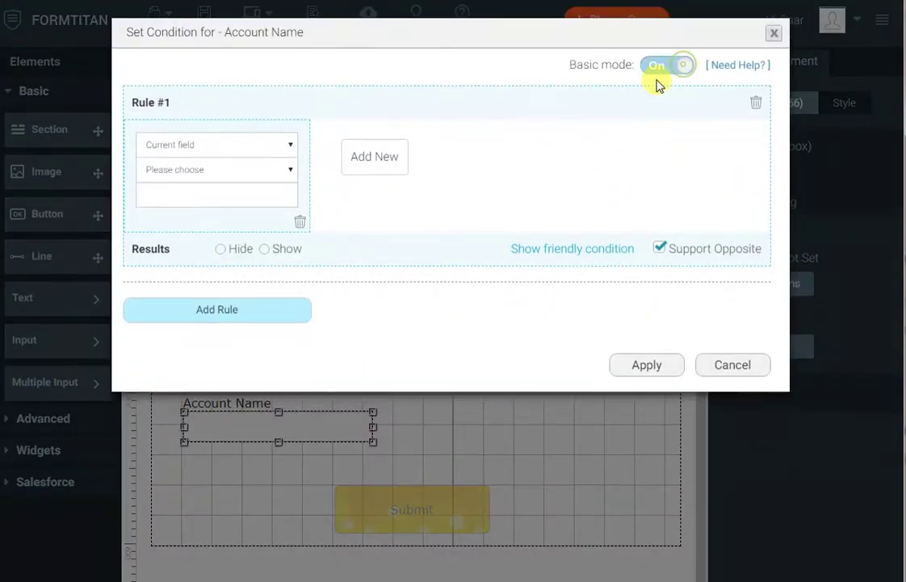
pyautogui.click(264, 249)
pyautogui.click(262, 146)
pyautogui.click(251, 182)
pyautogui.click(249, 170)
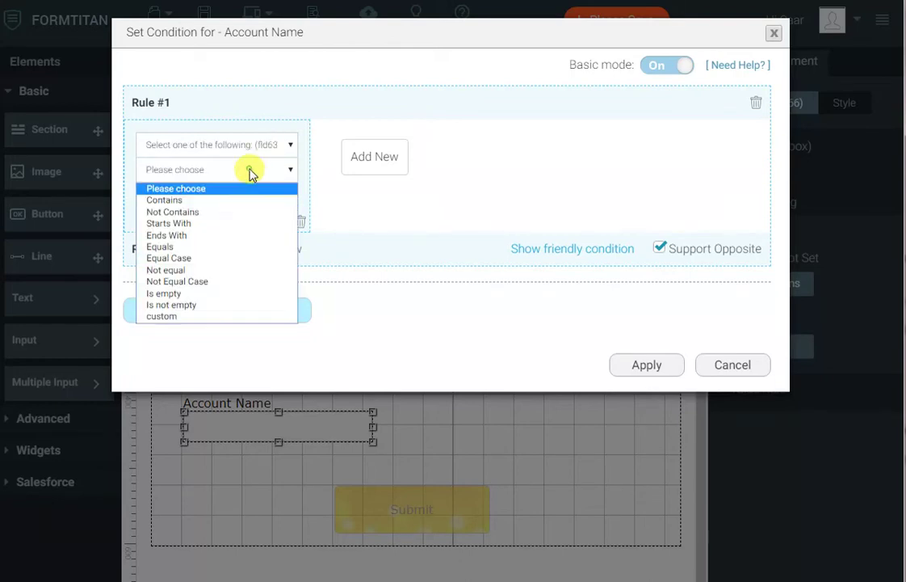
pyautogui.click(210, 247)
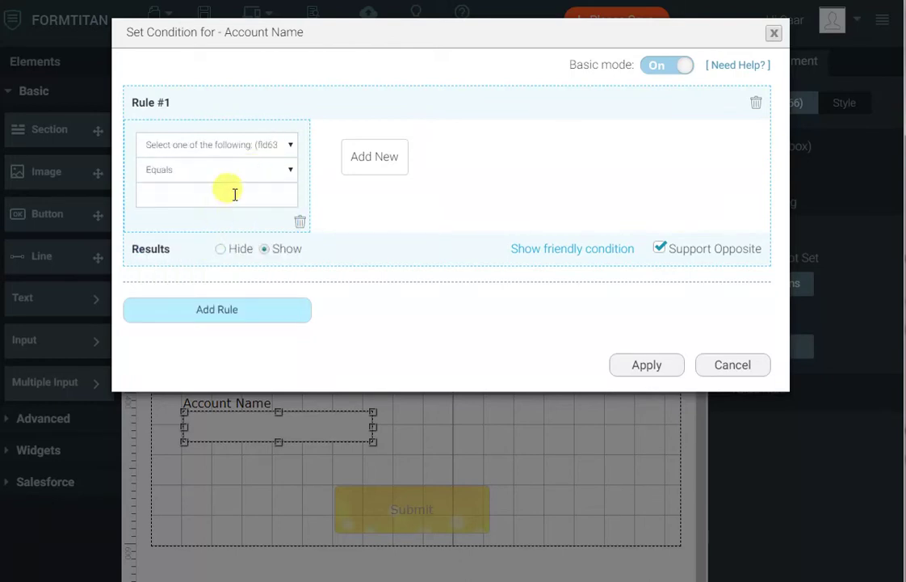
pyautogui.click(293, 186)
pyautogui.write('Account')
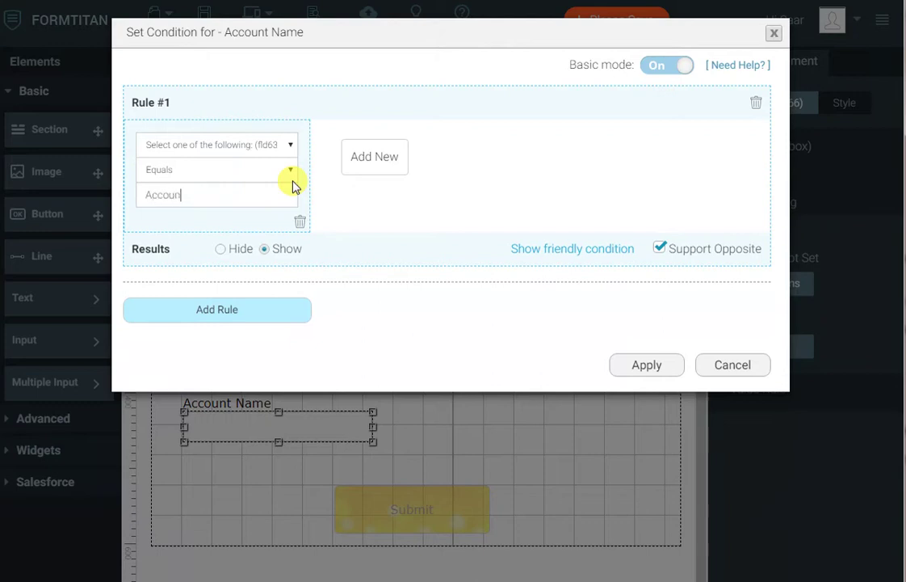
pyautogui.click(638, 366)
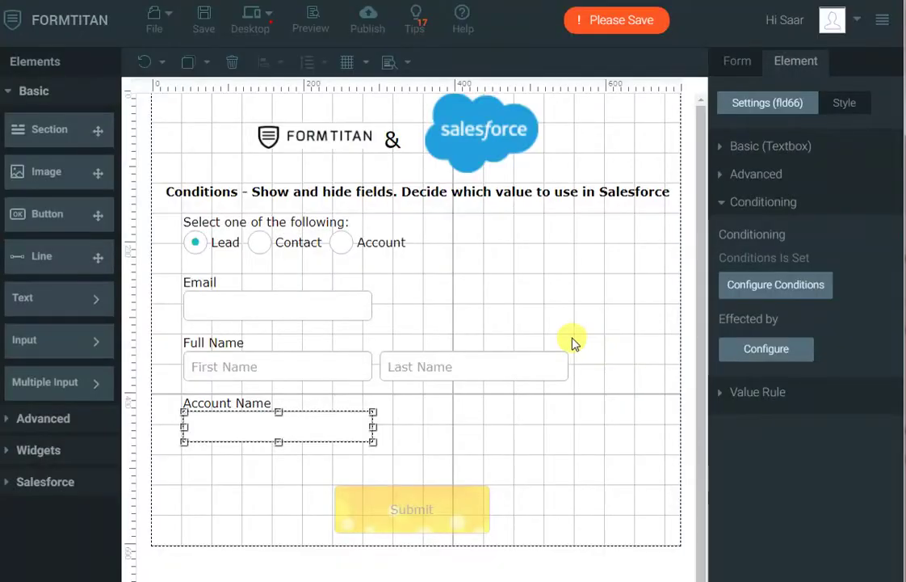
# - Publish, view the live form, and toggle Contact, Lead and Account to test Account Name
pyautogui.click(367, 26)
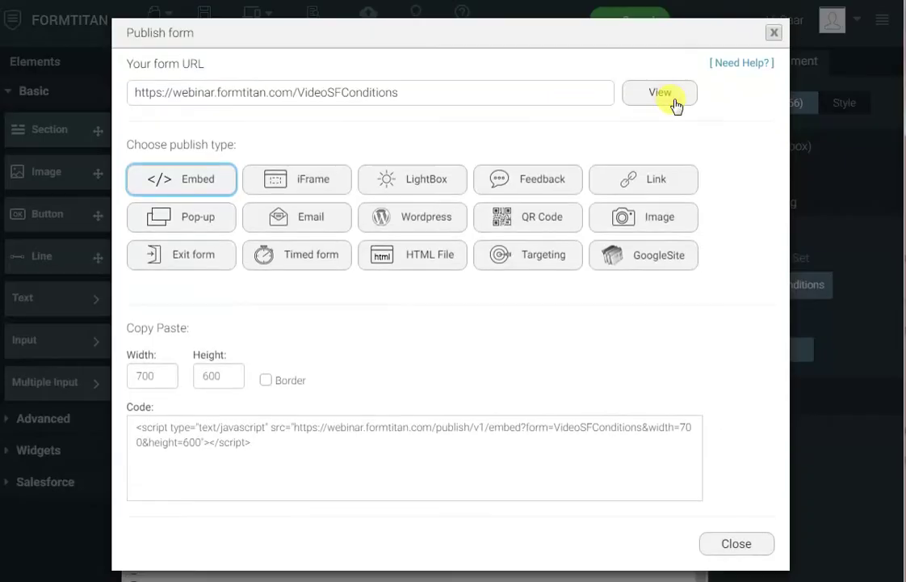
pyautogui.click(671, 97)
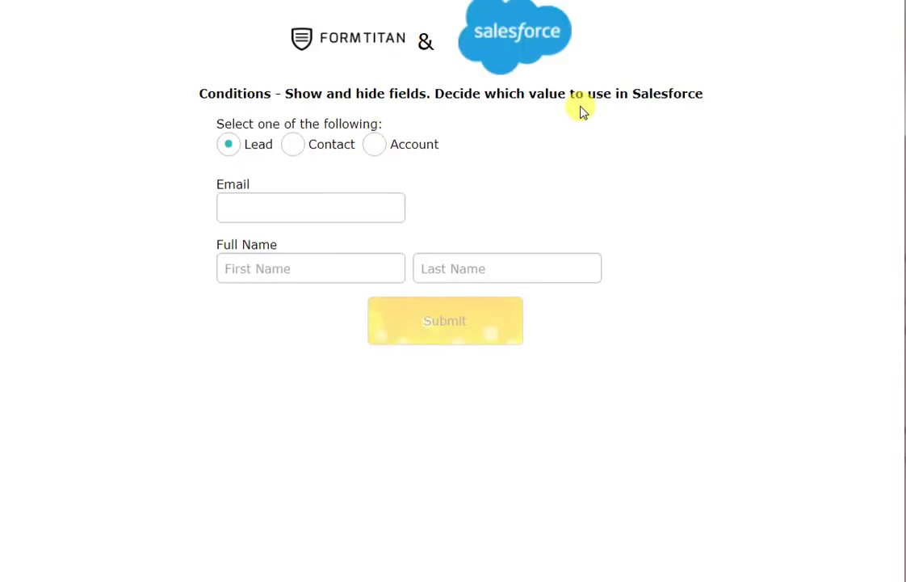
pyautogui.click(291, 150)
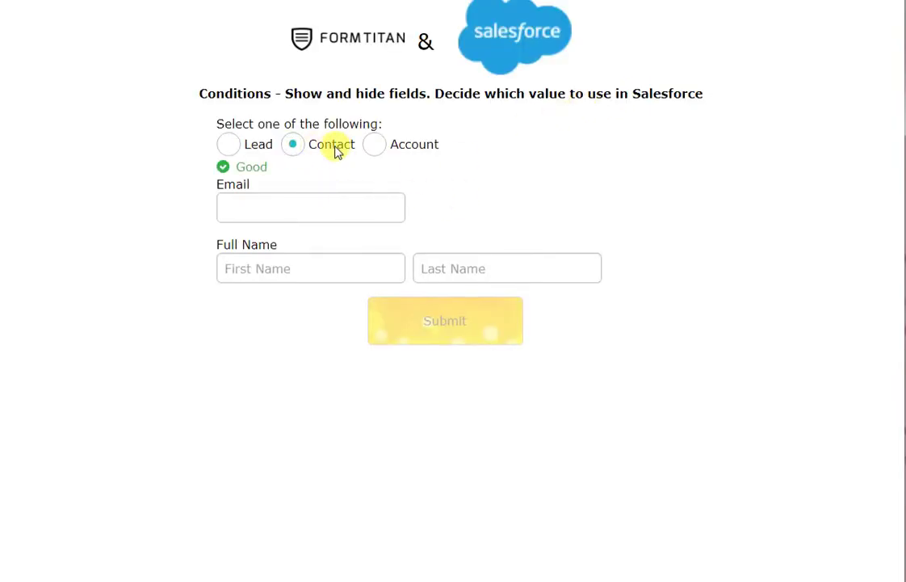
pyautogui.click(232, 146)
pyautogui.click(387, 149)
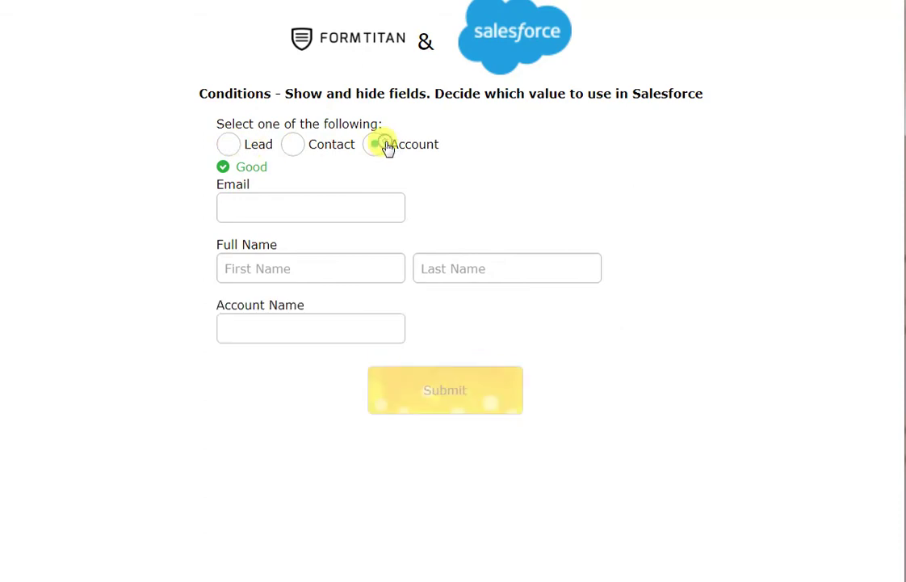
pyautogui.click(297, 148)
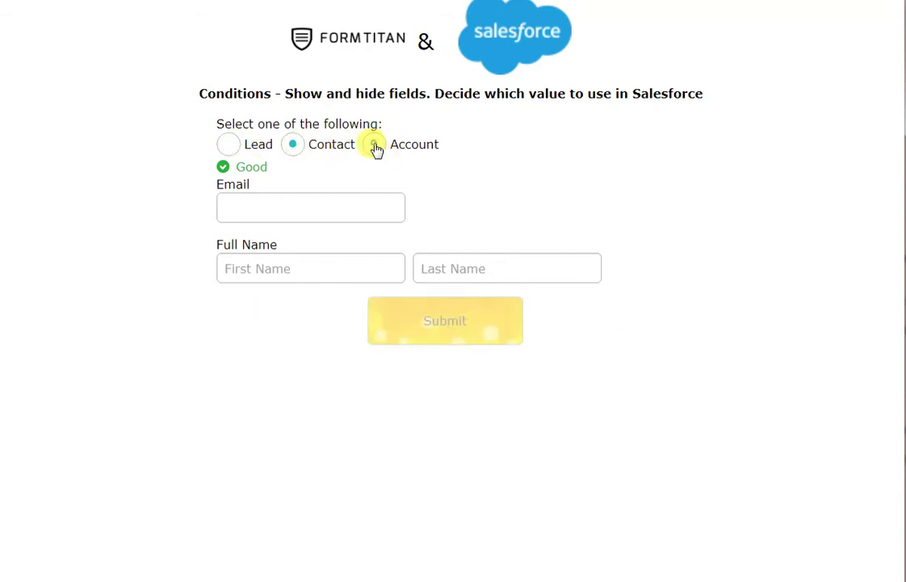
pyautogui.click(375, 147)
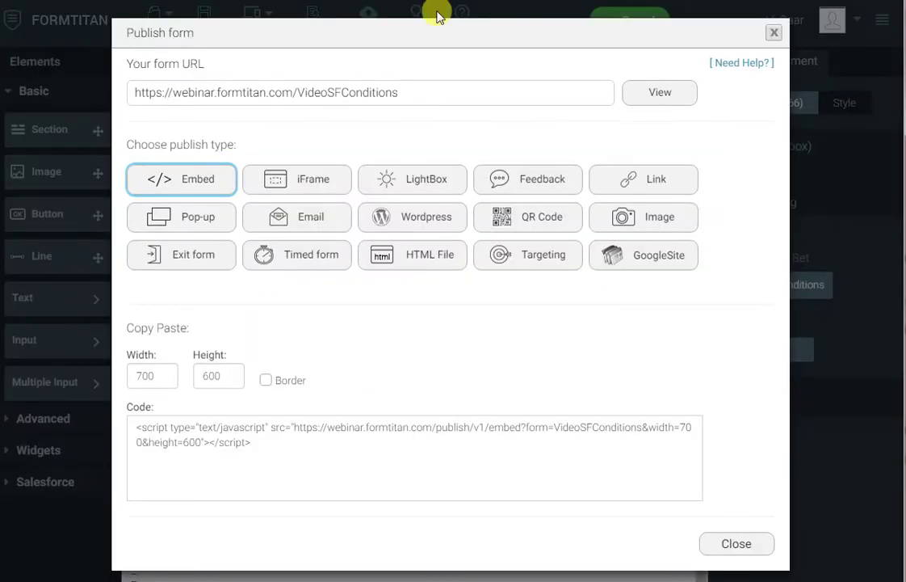
# - Delete Rule #1 from the Account Name field and apply the removal
pyautogui.click(773, 33)
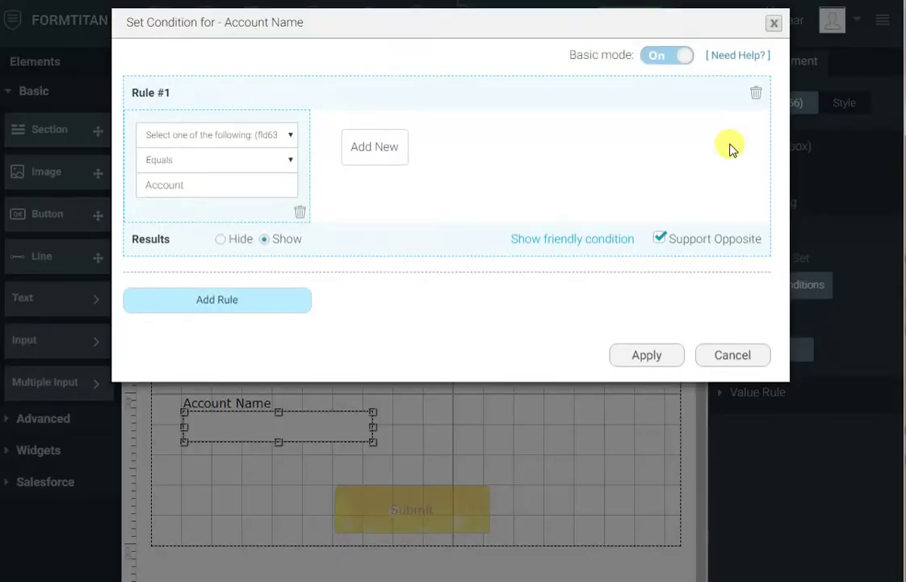
pyautogui.click(768, 283)
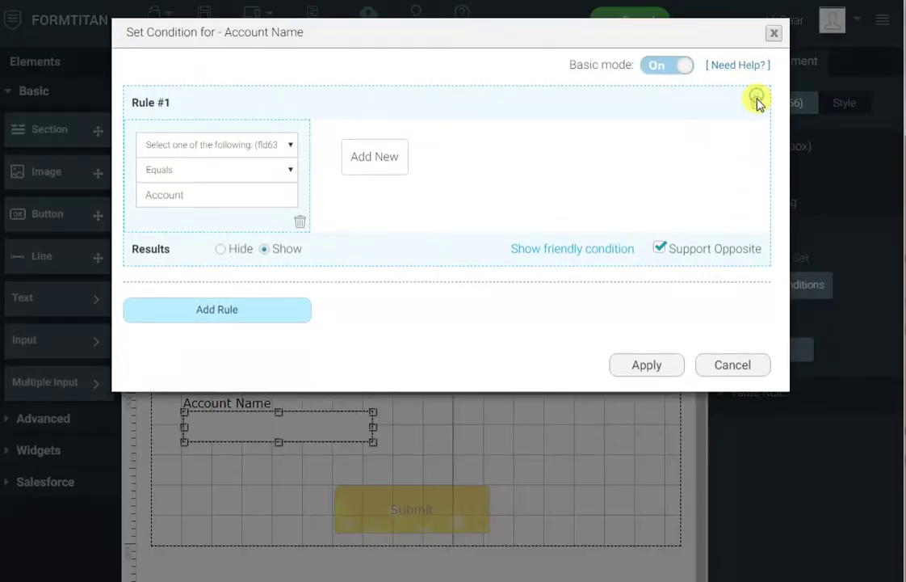
pyautogui.click(757, 102)
pyautogui.click(643, 174)
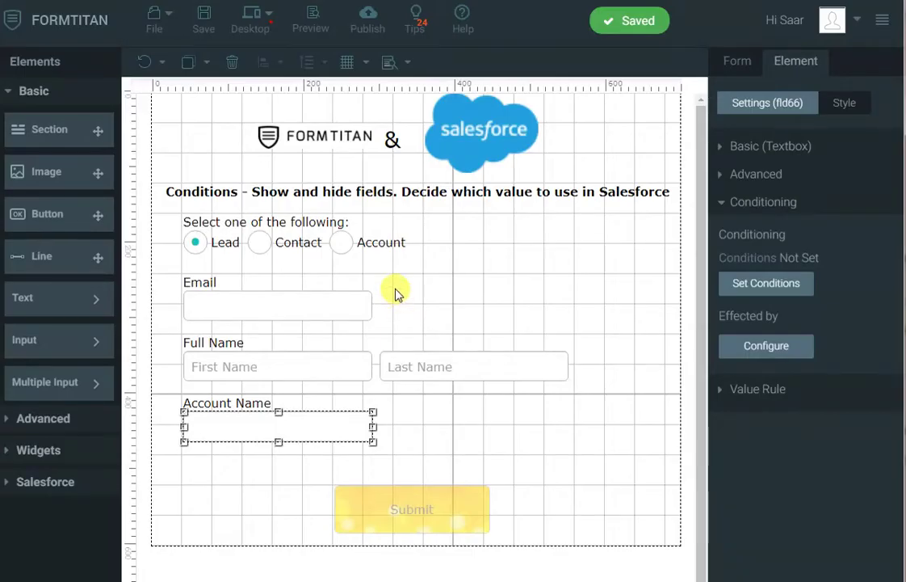
# - Give the choice group an Equals 'Account' rule that sets Account Name to Show
pyautogui.click(302, 243)
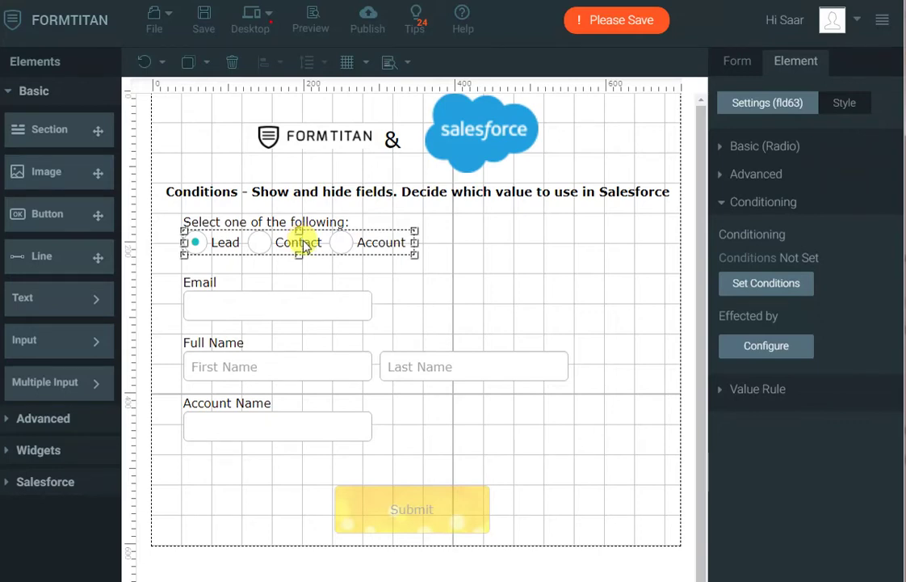
pyautogui.click(748, 284)
pyautogui.click(250, 172)
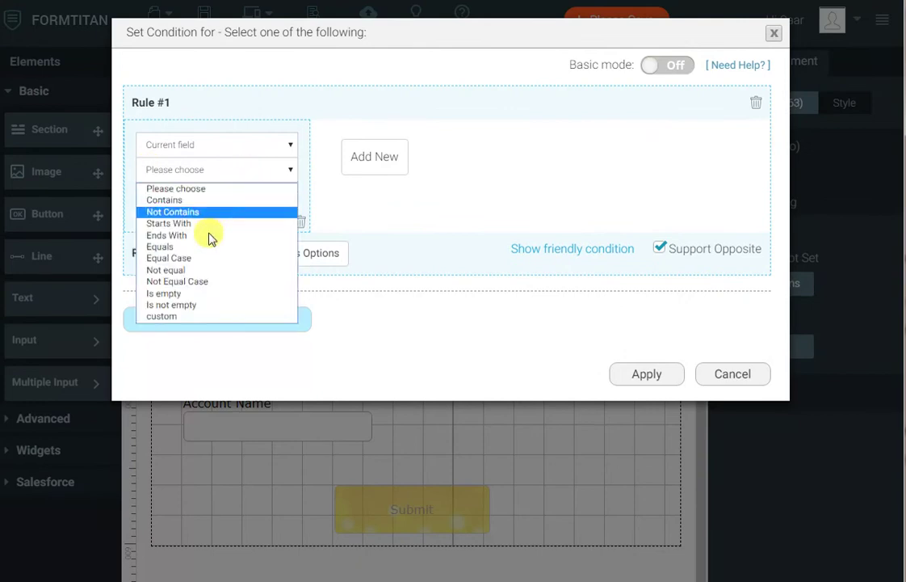
pyautogui.click(202, 245)
pyautogui.click(237, 192)
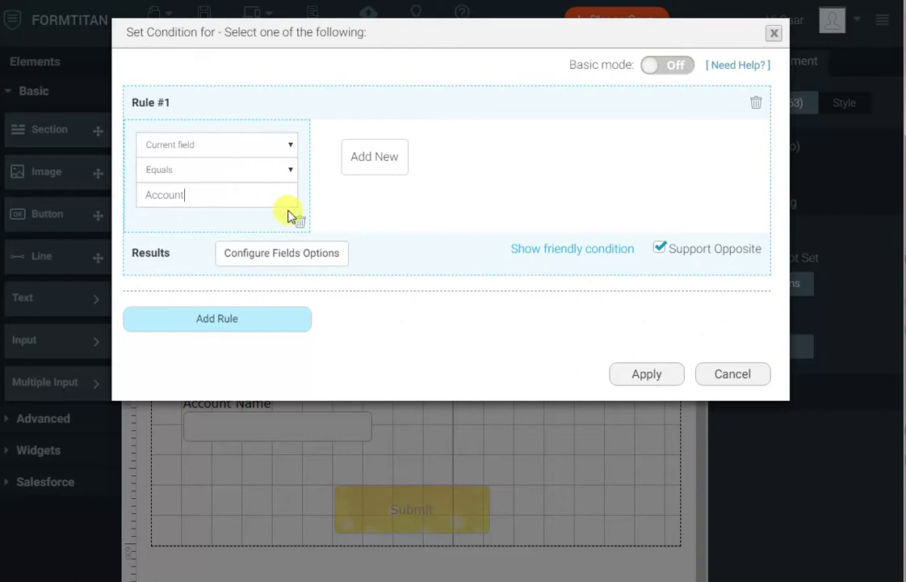
pyautogui.click(307, 252)
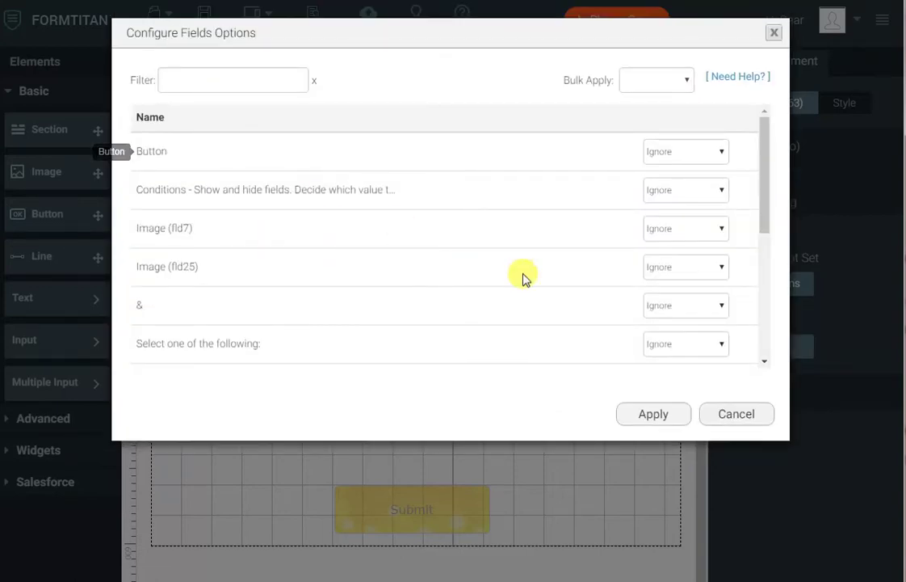
pyautogui.scroll(-5, 521, 276)
pyautogui.click(665, 334)
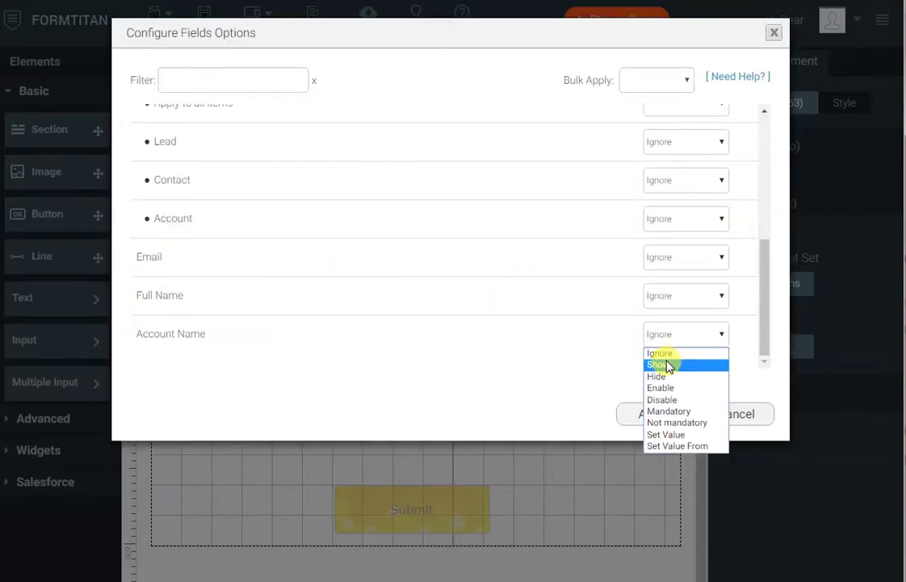
pyautogui.click(670, 364)
pyautogui.click(637, 423)
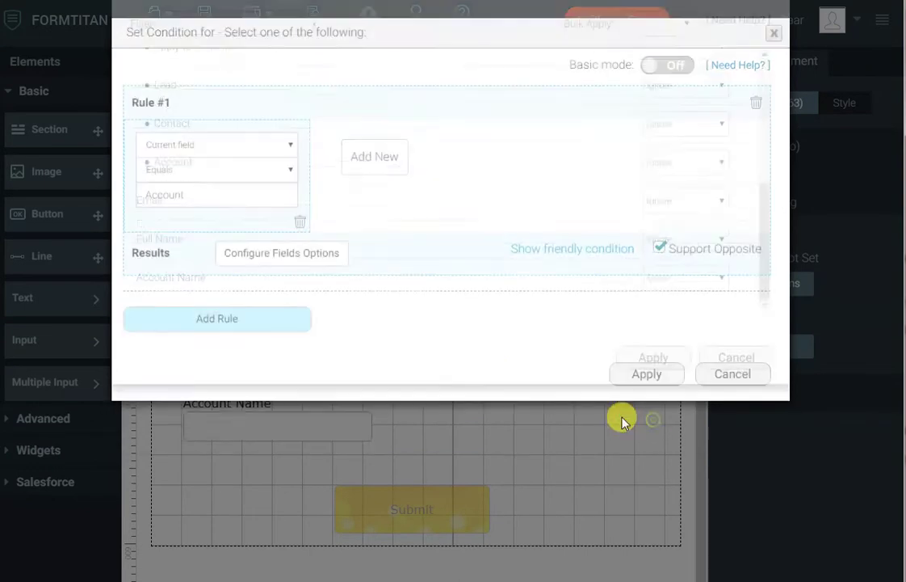
# - Recheck the field actions, apply the choice group's condition and publish the form
pyautogui.click(270, 256)
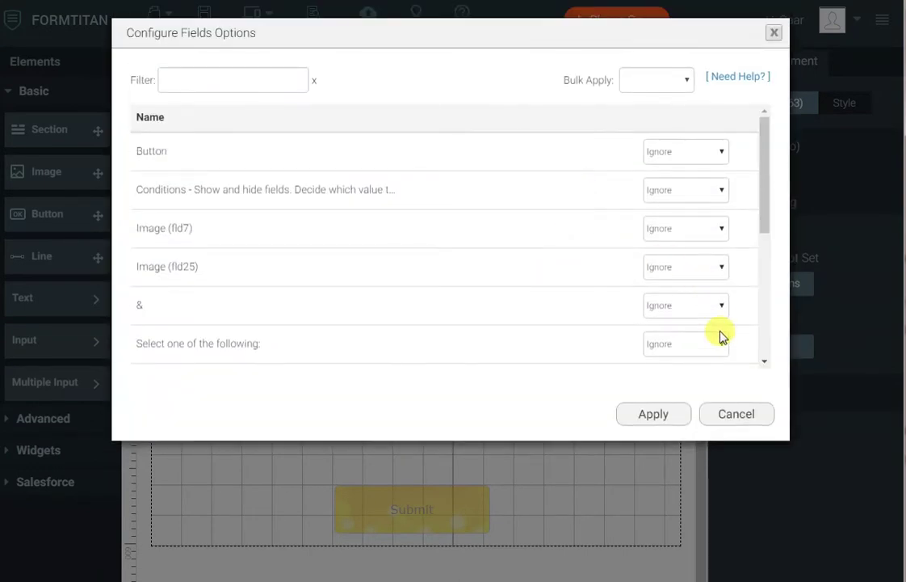
pyautogui.click(736, 416)
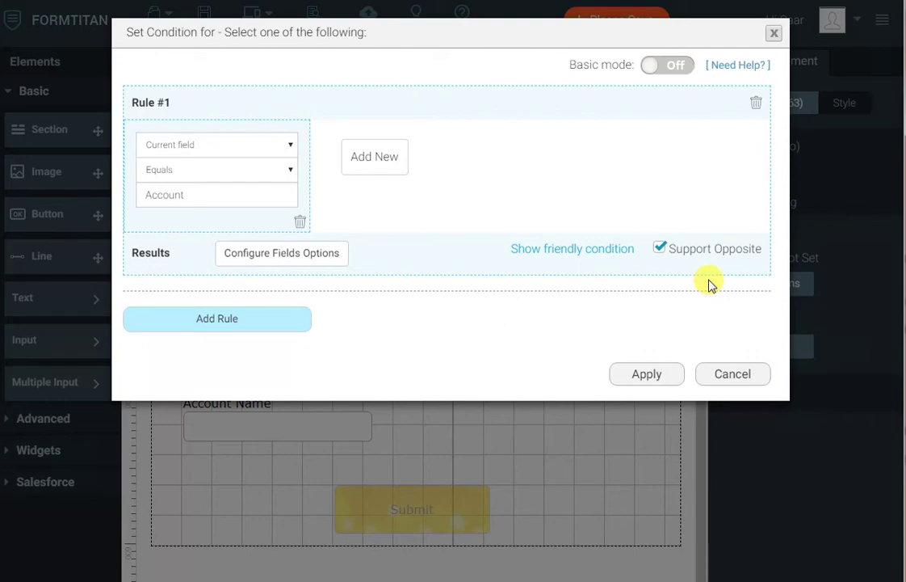
pyautogui.click(652, 374)
pyautogui.click(367, 21)
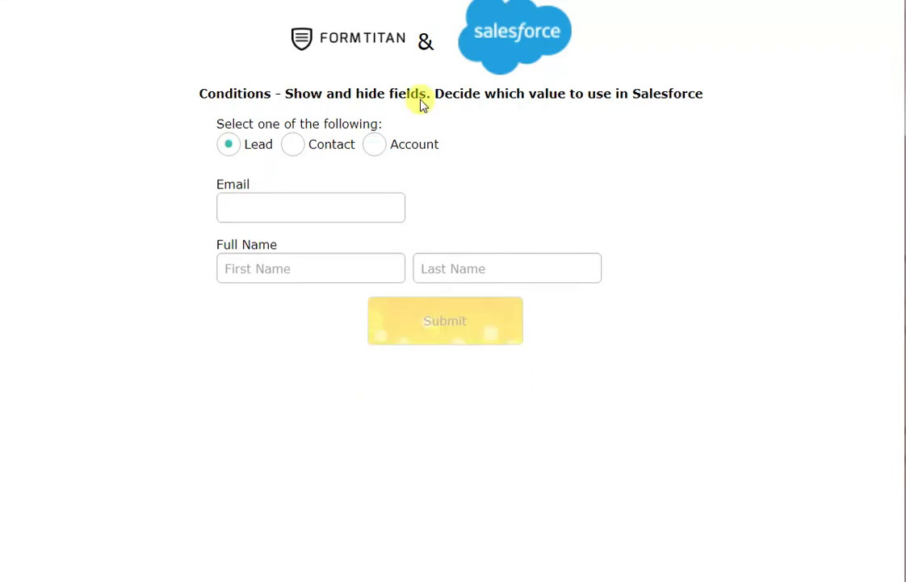
# - On the live form, pick Account, Contact, Lead, then Contact to check Account Name visibility
pyautogui.click(376, 148)
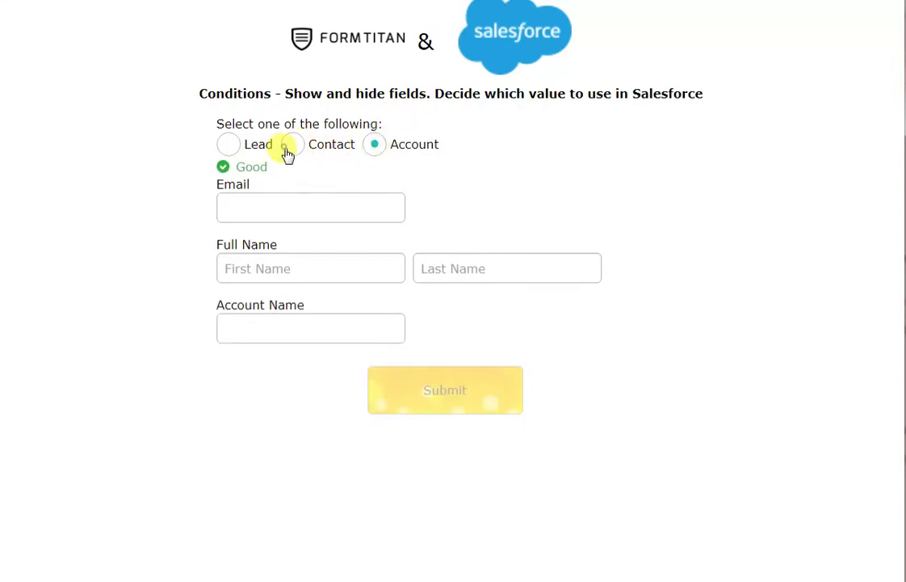
pyautogui.click(289, 149)
pyautogui.click(232, 148)
pyautogui.click(297, 147)
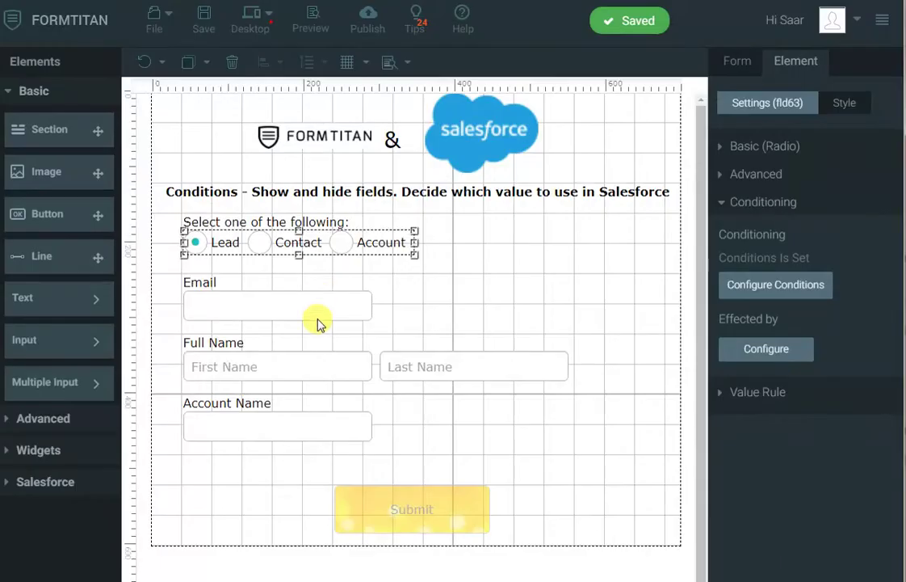
pyautogui.click(246, 425)
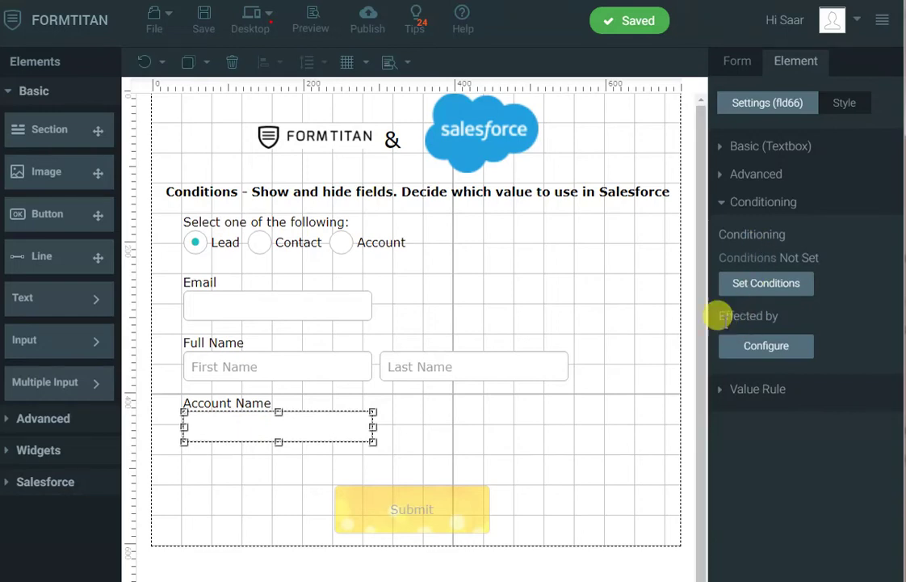
pyautogui.click(763, 348)
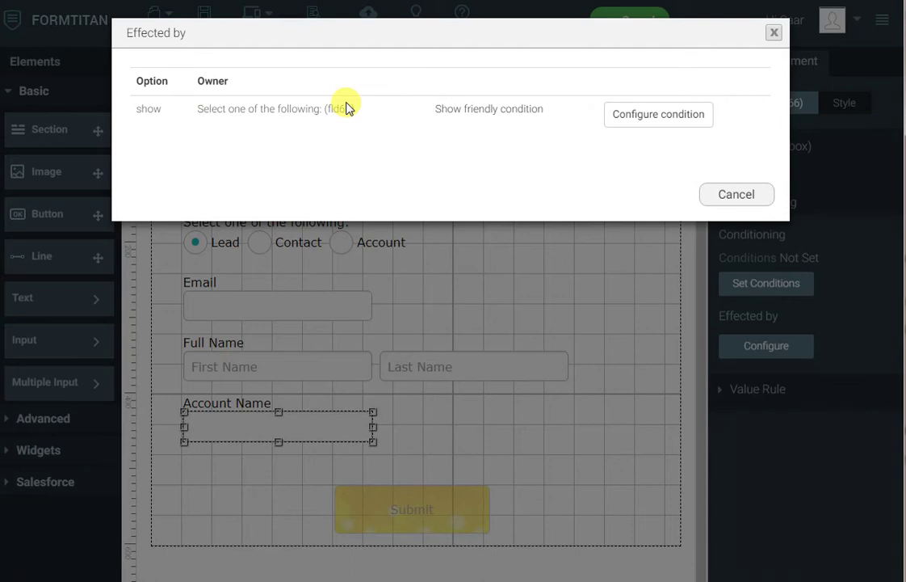
pyautogui.click(522, 111)
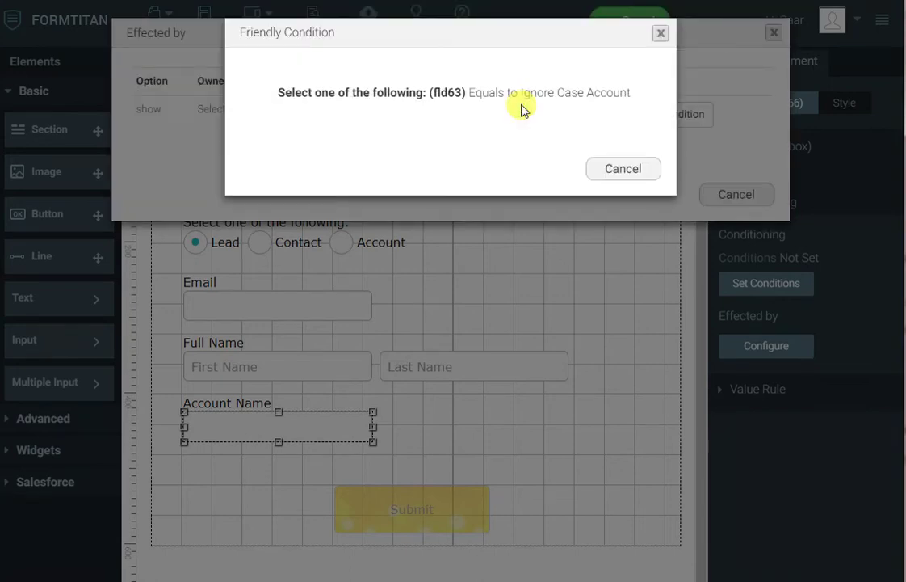
pyautogui.press('Escape')
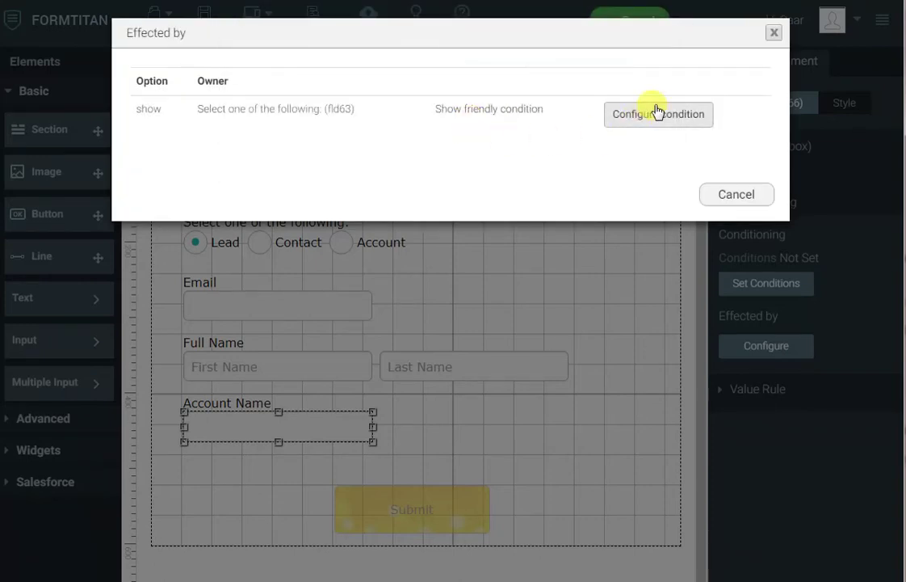
pyautogui.click(657, 115)
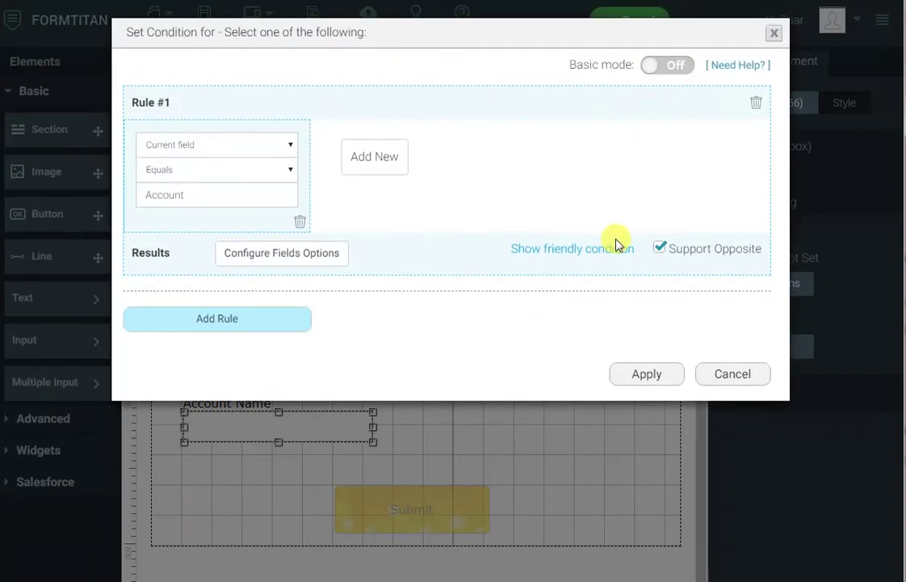
pyautogui.click(737, 373)
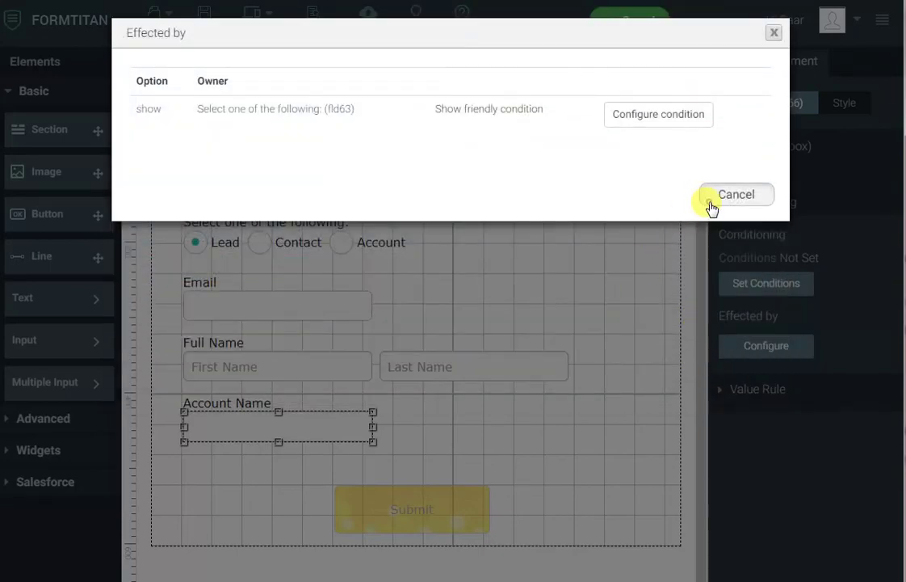
pyautogui.click(709, 200)
pyautogui.click(539, 298)
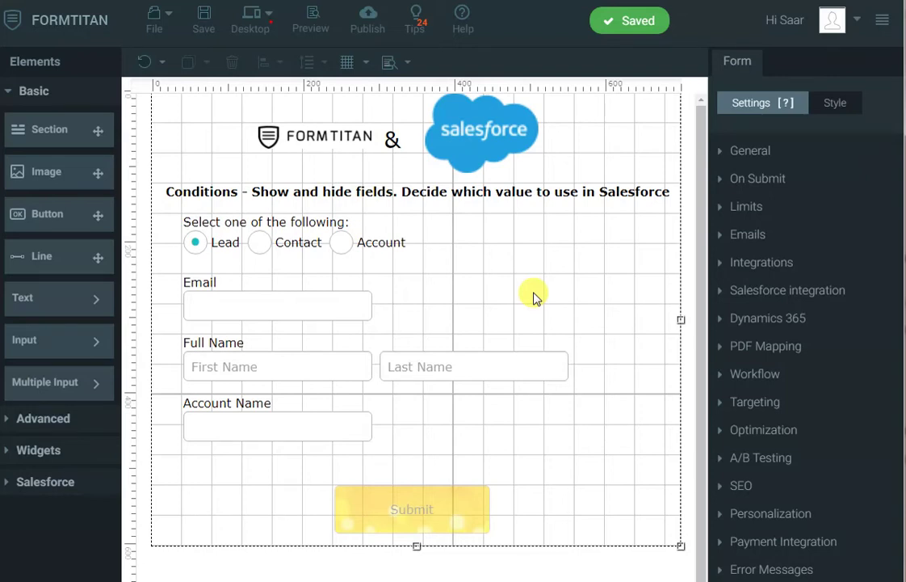
# - Check Mandatory under the Email field's Basic properties
pyautogui.click(334, 308)
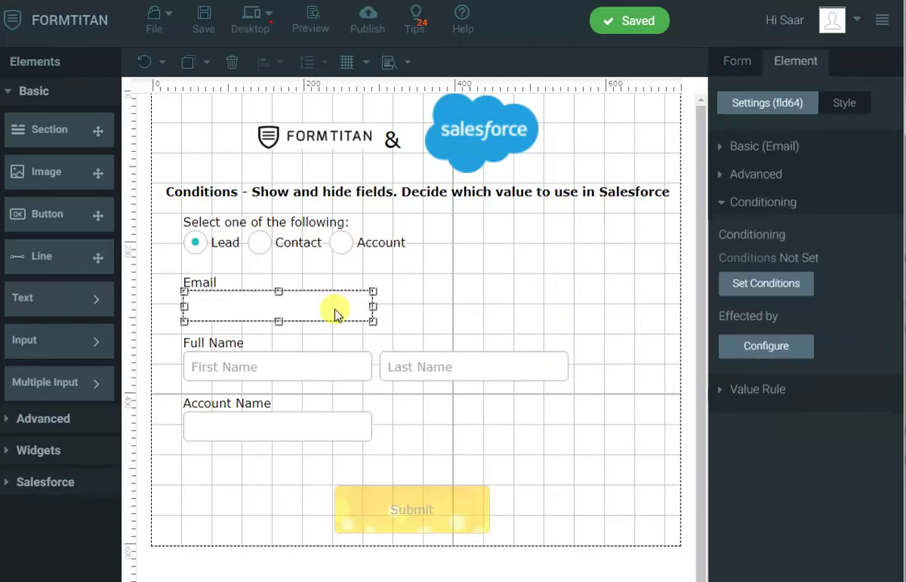
pyautogui.click(786, 146)
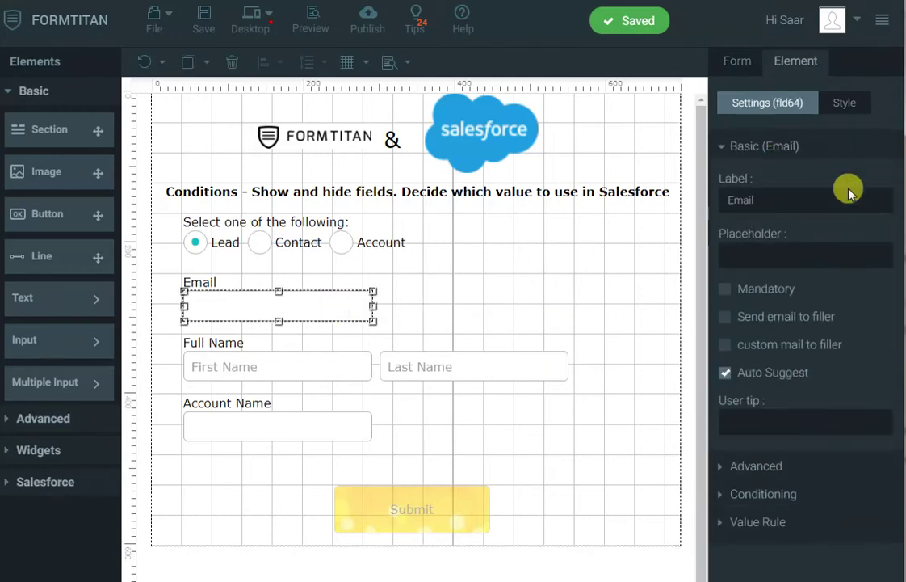
pyautogui.click(724, 293)
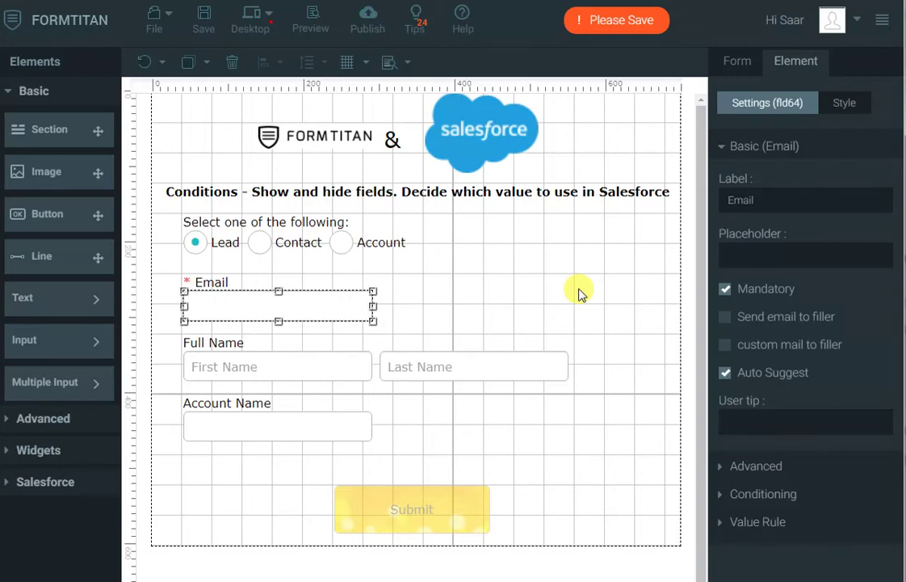
pyautogui.click(581, 295)
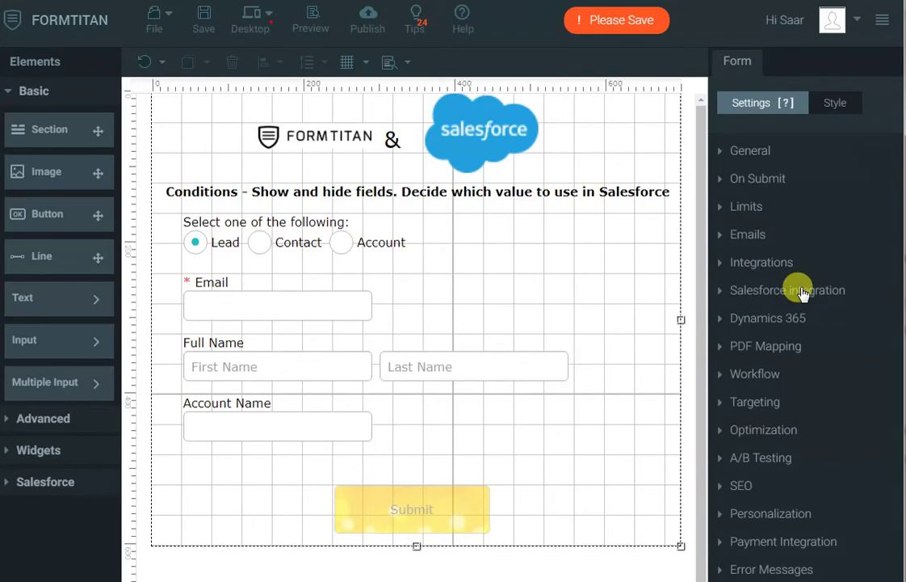
# - Add an Account object mapping to the Salesforce push setup
pyautogui.click(801, 289)
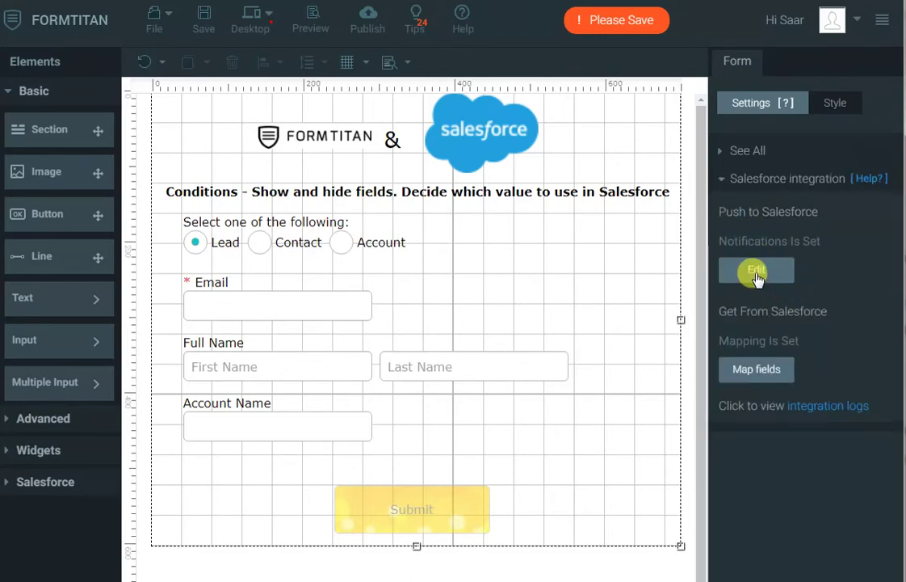
pyautogui.click(756, 275)
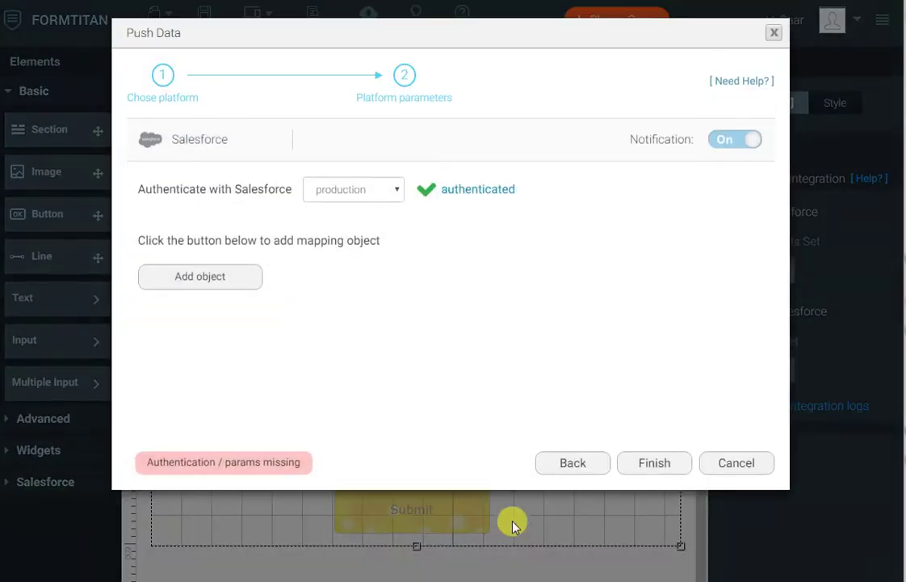
pyautogui.click(209, 276)
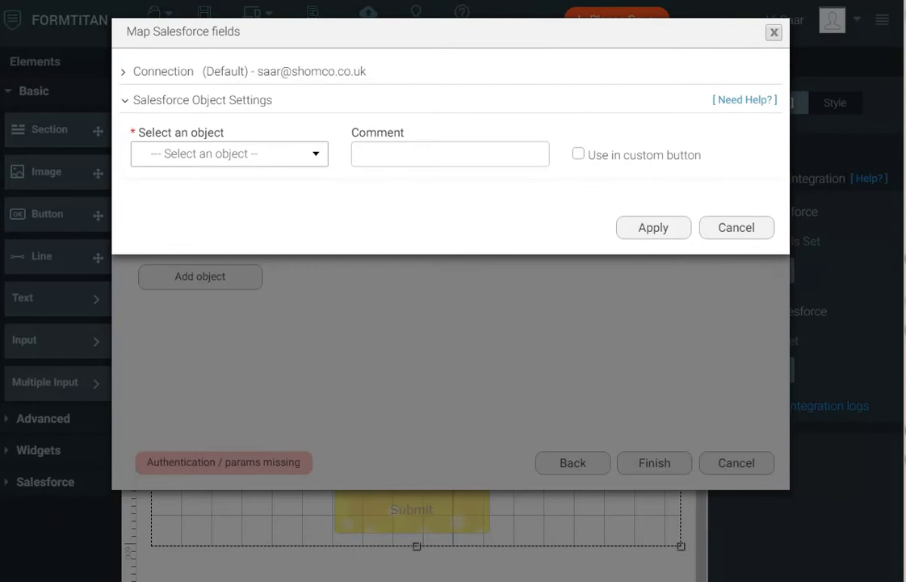
pyautogui.click(229, 154)
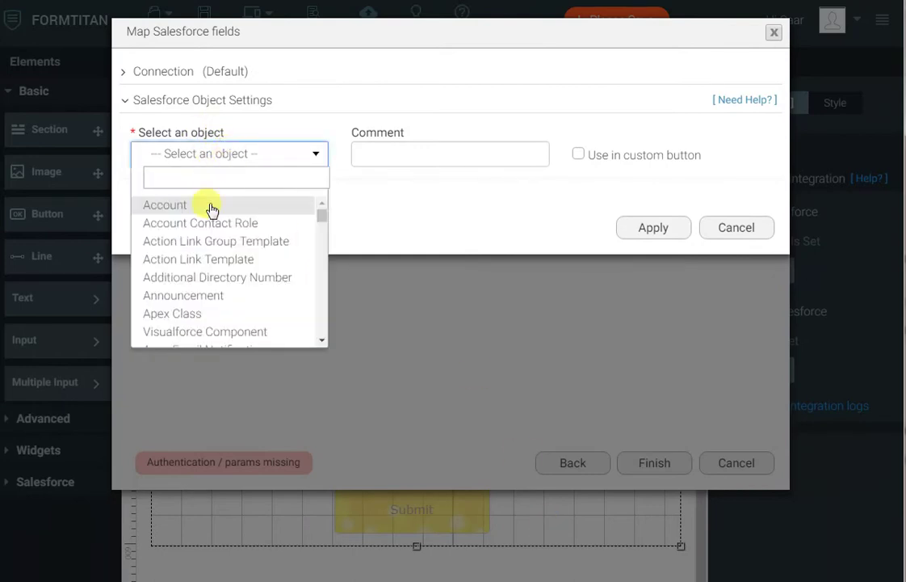
pyautogui.click(211, 205)
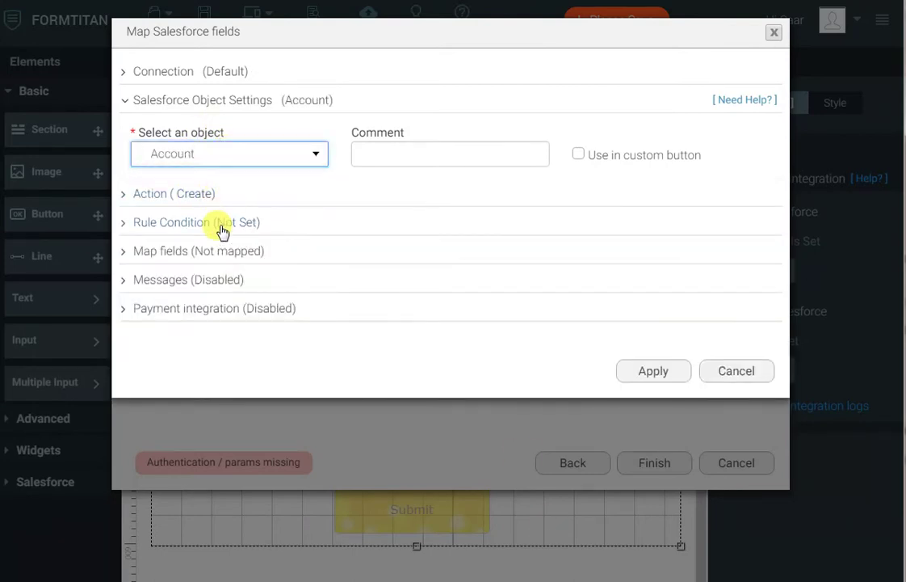
# - Set the Account push rule condition: 'Select one of the following' Equals 'Account'
pyautogui.click(223, 224)
pyautogui.click(230, 309)
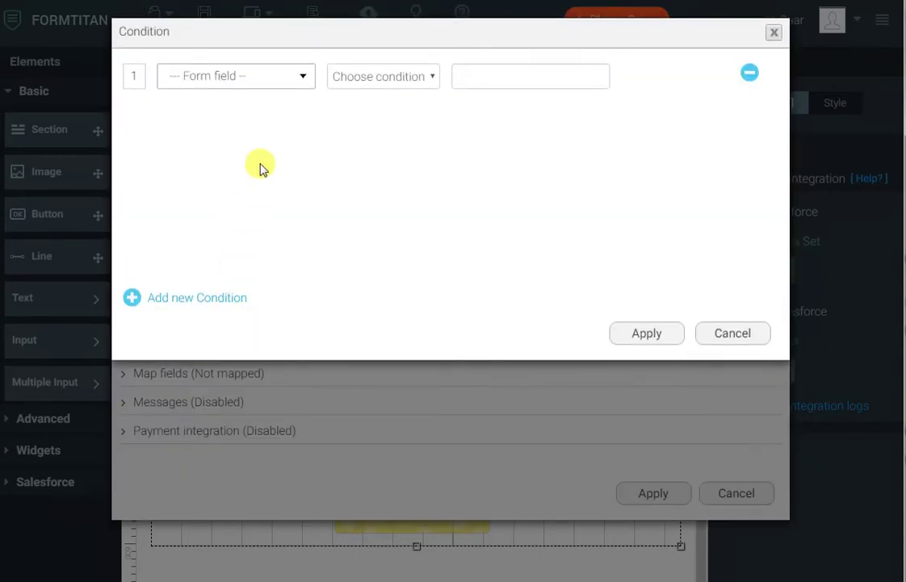
pyautogui.click(281, 86)
pyautogui.click(271, 129)
pyautogui.click(363, 77)
pyautogui.click(367, 114)
pyautogui.click(499, 75)
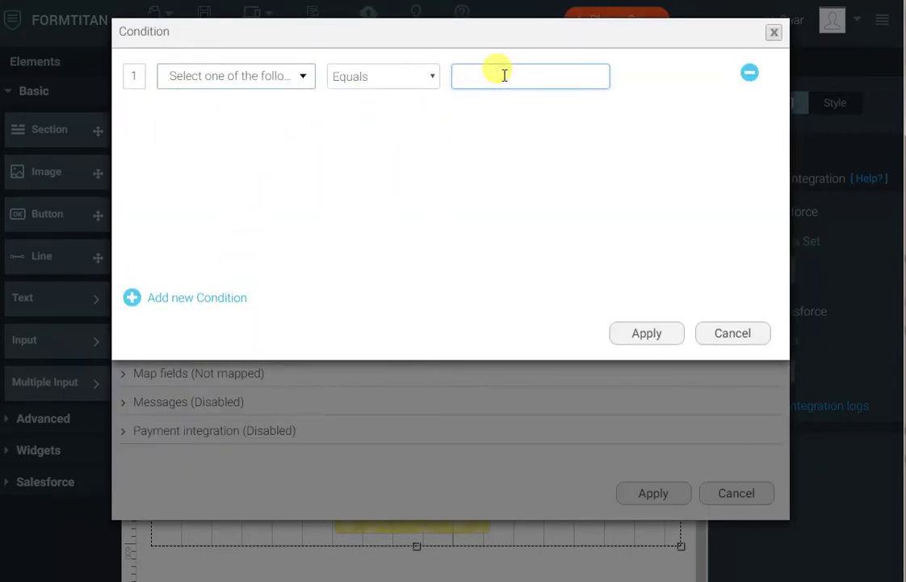
pyautogui.write('Account')
pyautogui.click(646, 332)
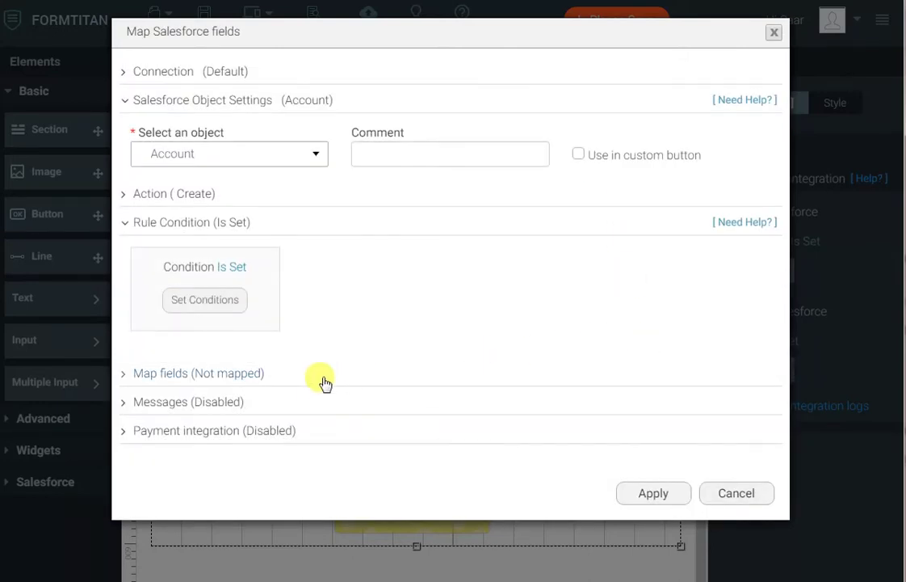
# - Map the Salesforce Account Name field to the form's Account Name field
pyautogui.click(263, 377)
pyautogui.click(198, 449)
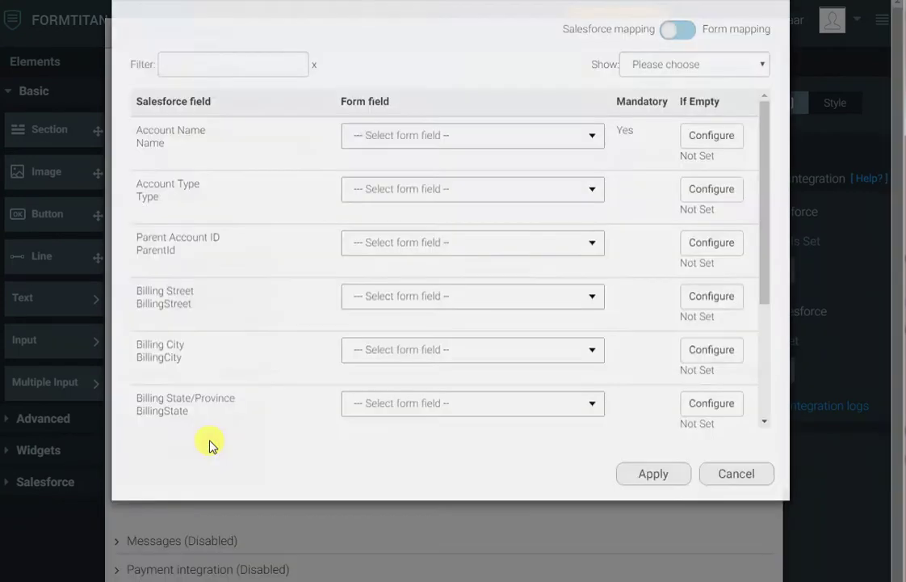
pyautogui.click(379, 184)
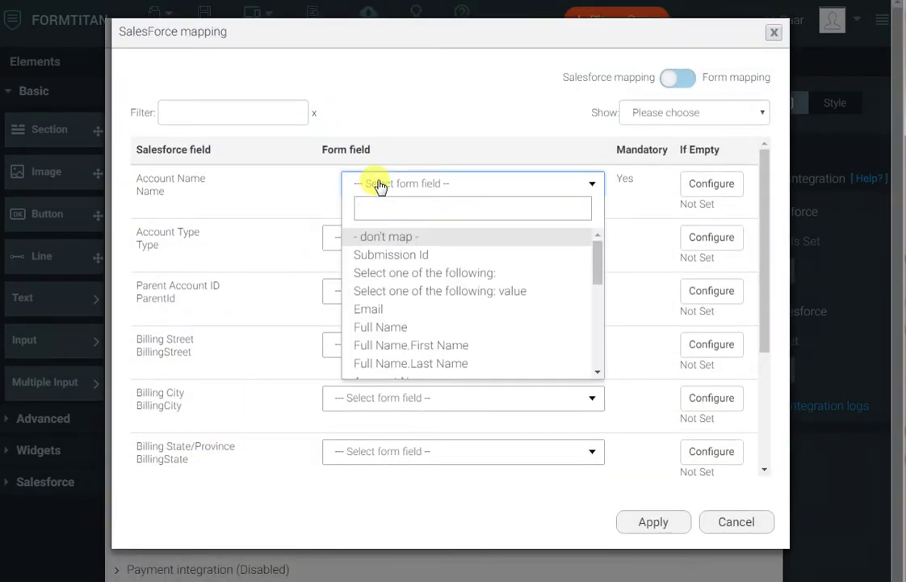
pyautogui.write('accou')
pyautogui.press('Return')
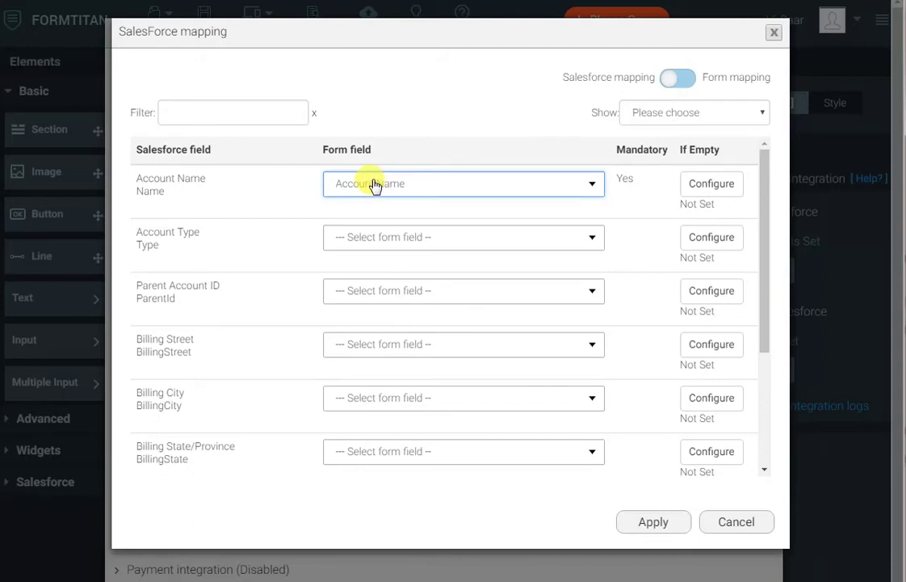
pyautogui.click(725, 187)
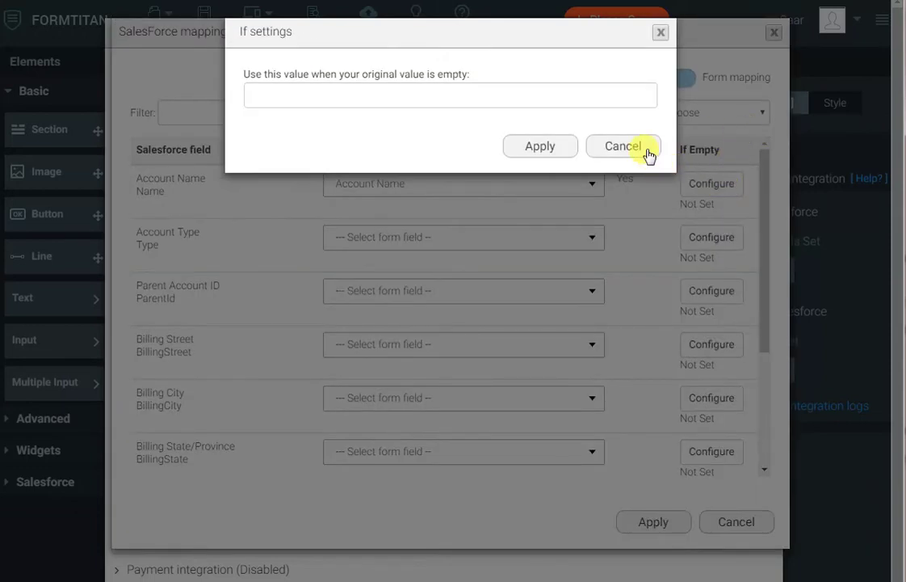
pyautogui.click(646, 150)
# - Make Account Name conditional: if fld66 is not empty use fld66, else Full Name (fld65)
pyautogui.click(573, 186)
pyautogui.scroll(-10, 521, 301)
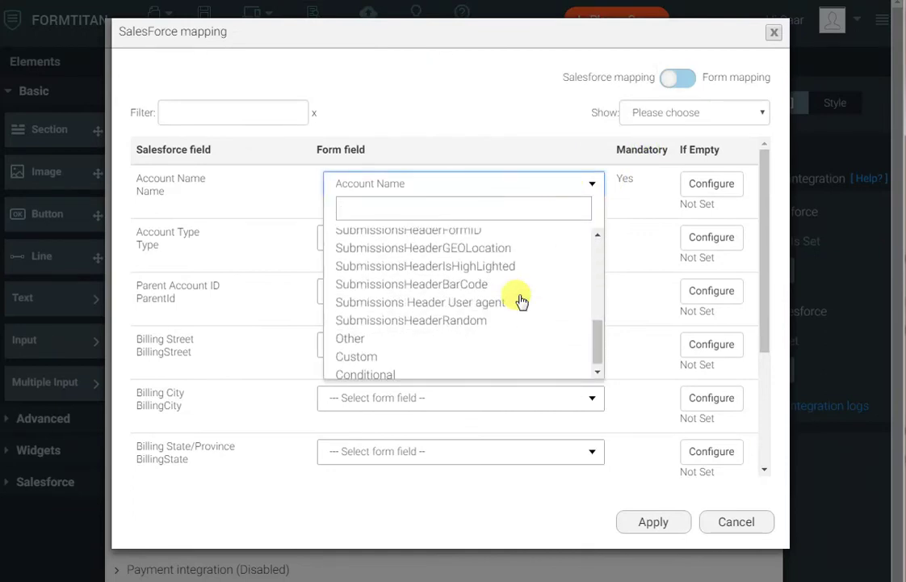
pyautogui.click(427, 372)
pyautogui.click(517, 186)
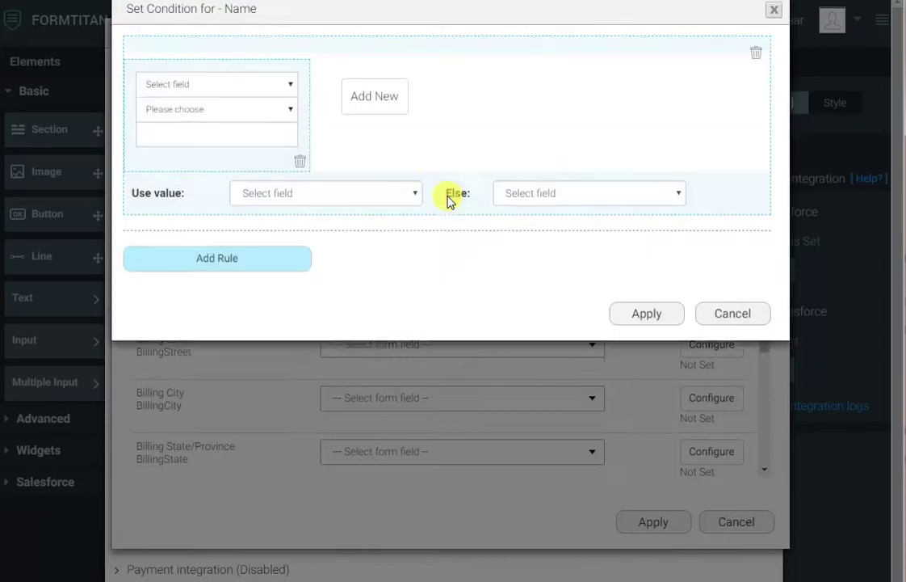
pyautogui.click(248, 110)
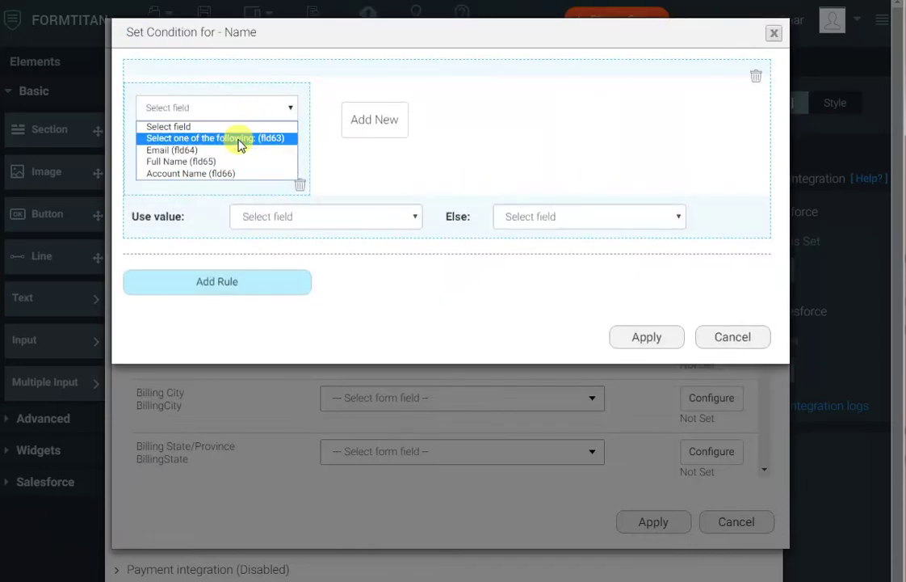
pyautogui.click(223, 173)
pyautogui.click(225, 138)
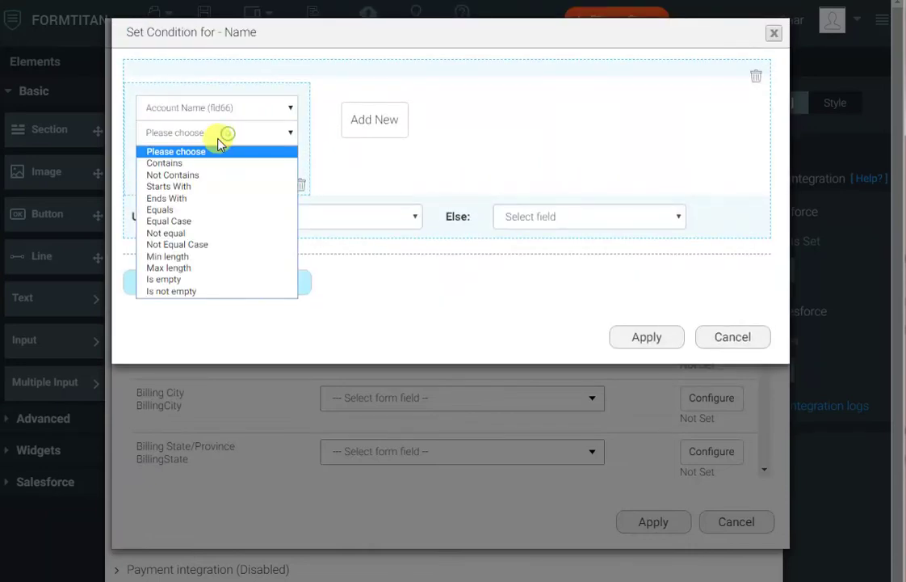
pyautogui.click(191, 292)
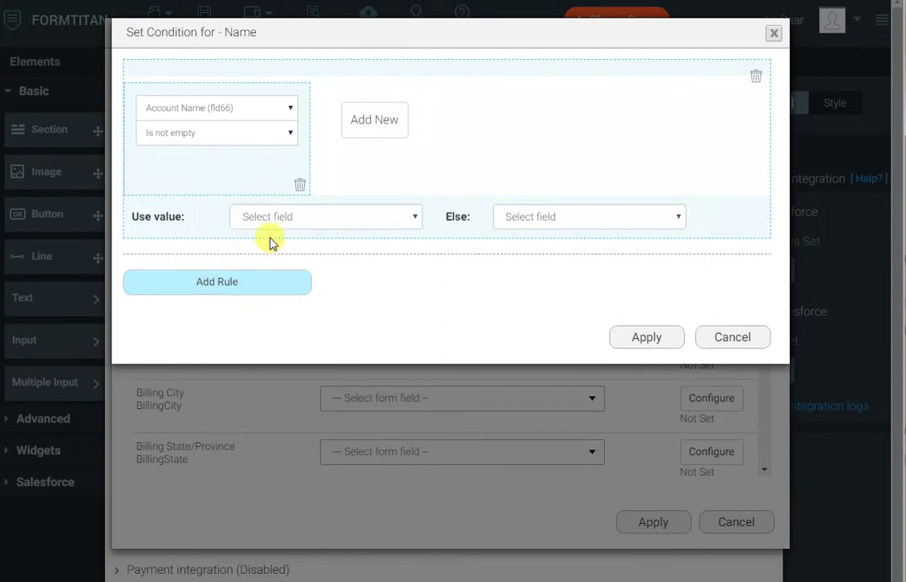
pyautogui.click(320, 217)
pyautogui.click(286, 292)
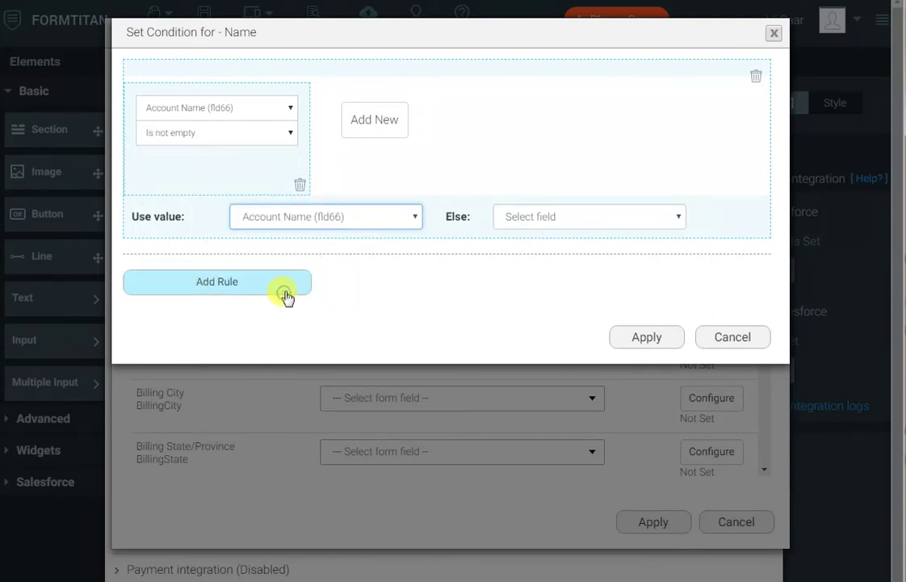
pyautogui.click(533, 216)
pyautogui.click(539, 278)
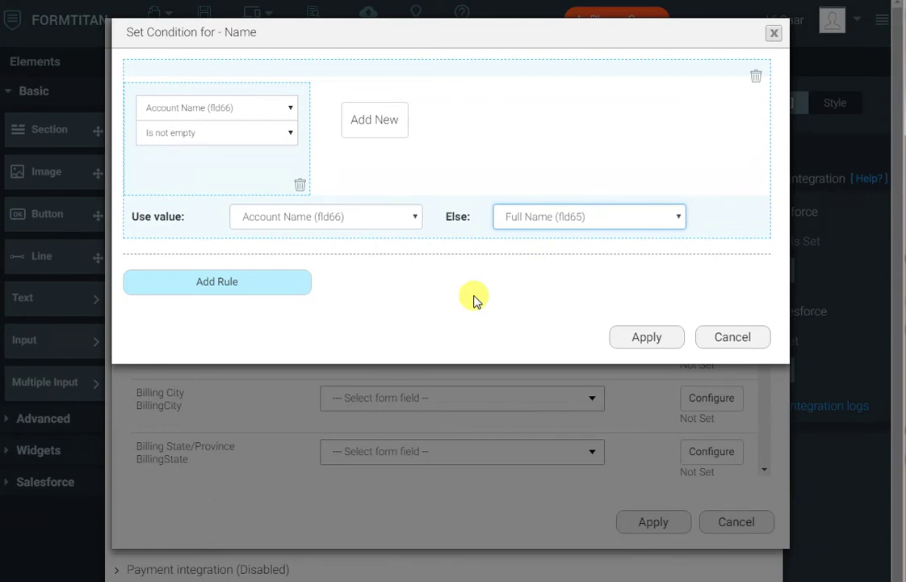
# - Apply the condition, field mapping and Account object settings, finish the push setup, and publish
pyautogui.click(638, 336)
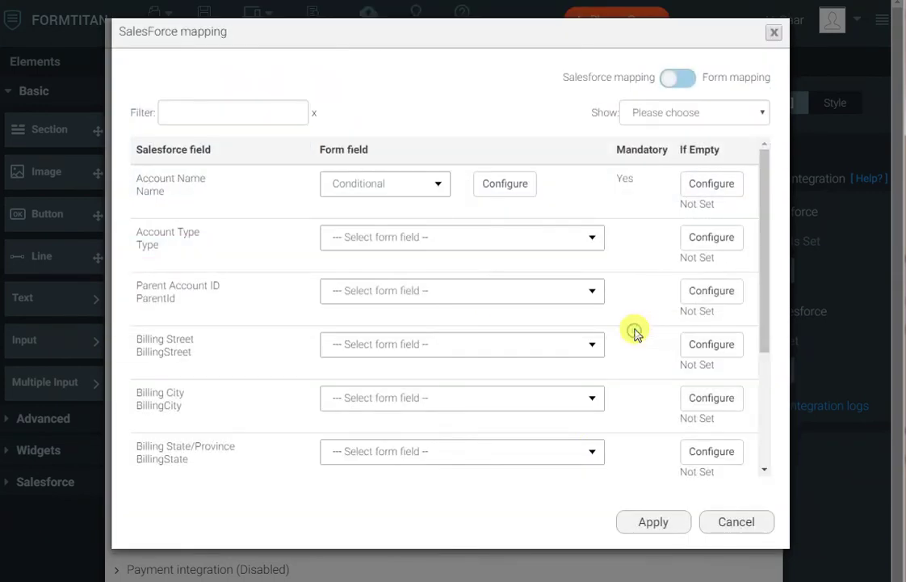
pyautogui.click(654, 521)
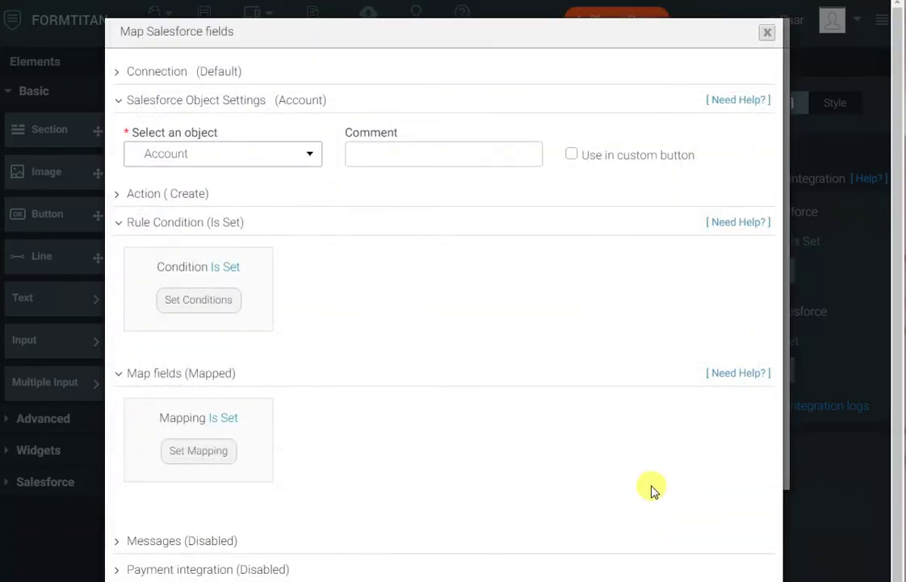
pyautogui.scroll(-1, 639, 485)
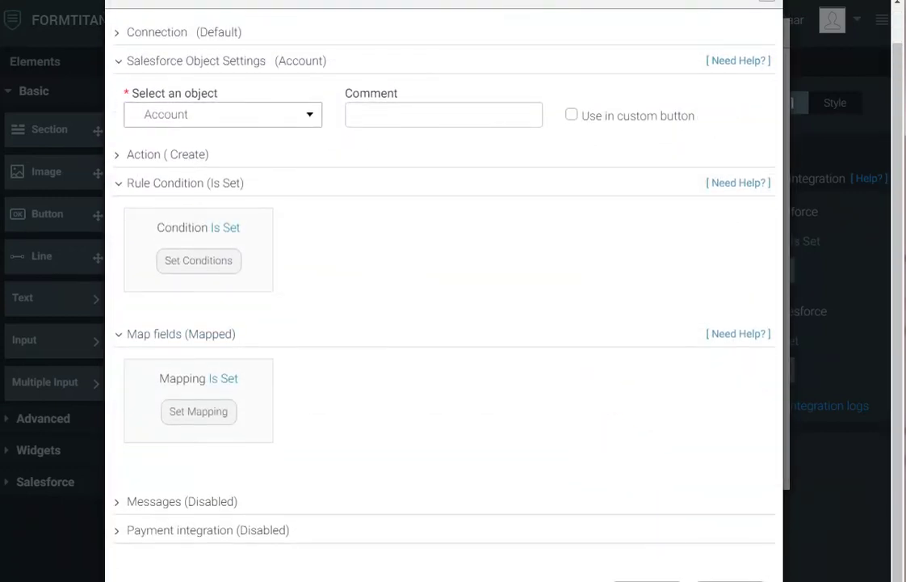
pyautogui.click(649, 578)
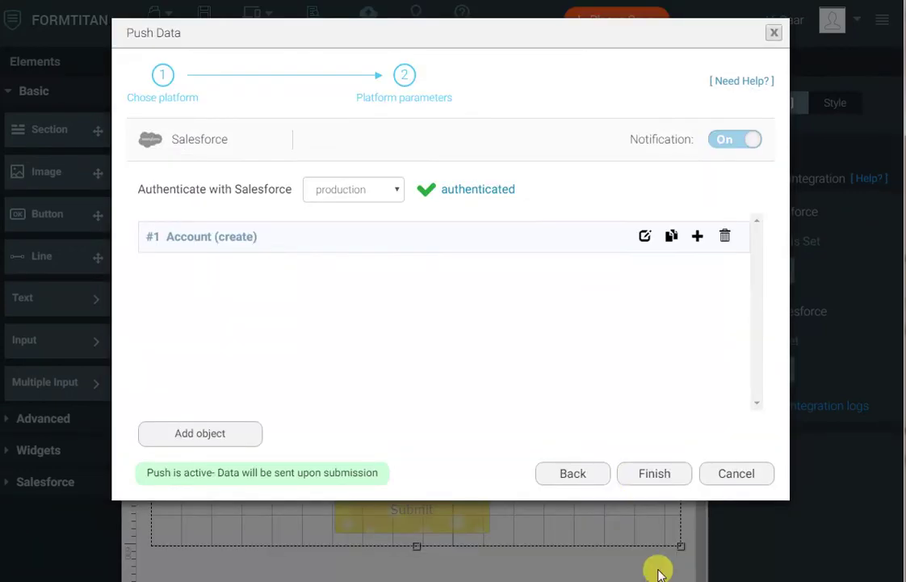
pyautogui.click(648, 475)
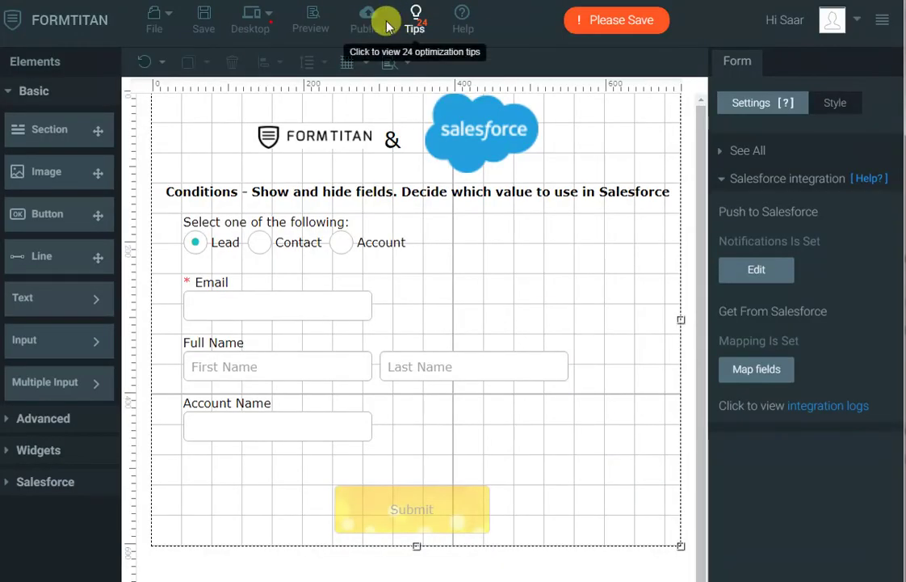
pyautogui.click(369, 27)
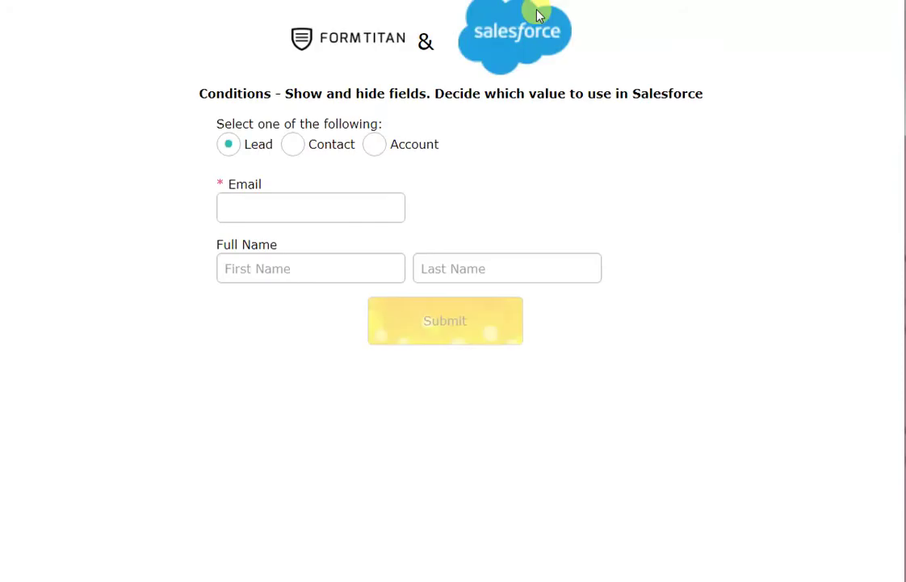
# - Submit the live form as an Account with a test email and name My Fullname, Account Name blank
pyautogui.click(375, 146)
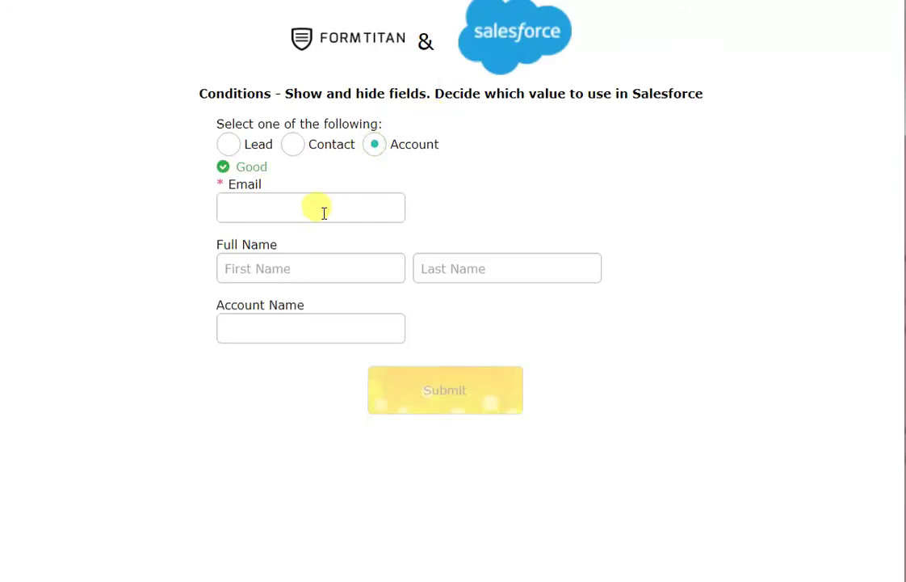
pyautogui.click(323, 212)
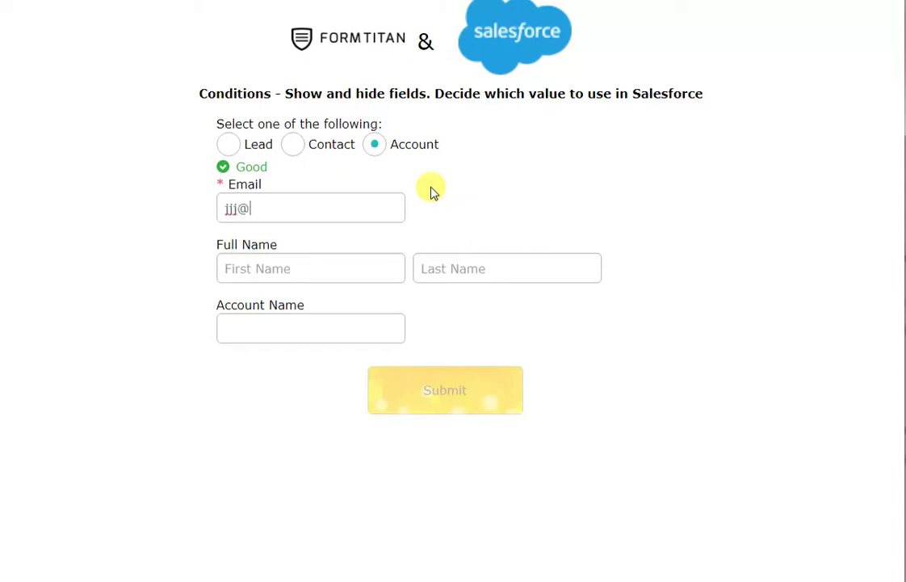
pyautogui.press('Tab')
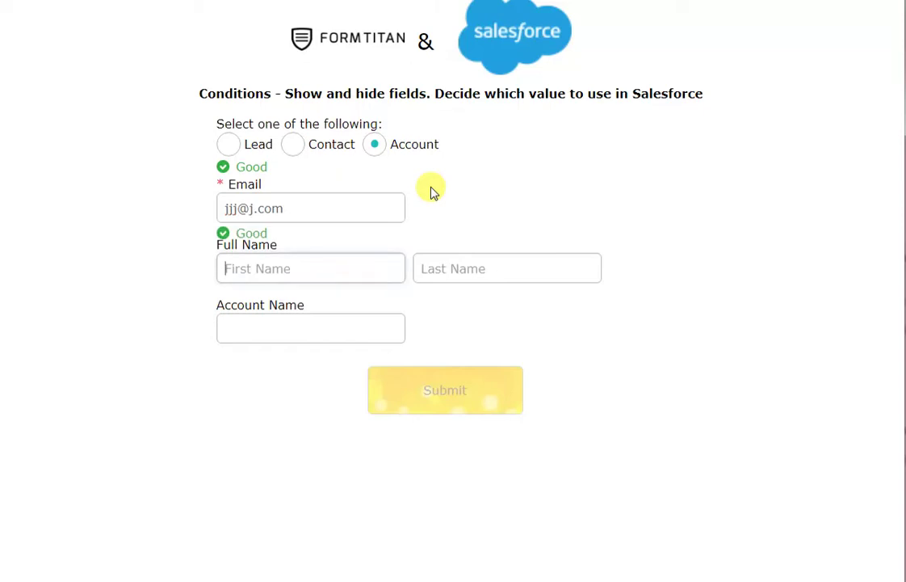
pyautogui.write('M')
pyautogui.write('Full')
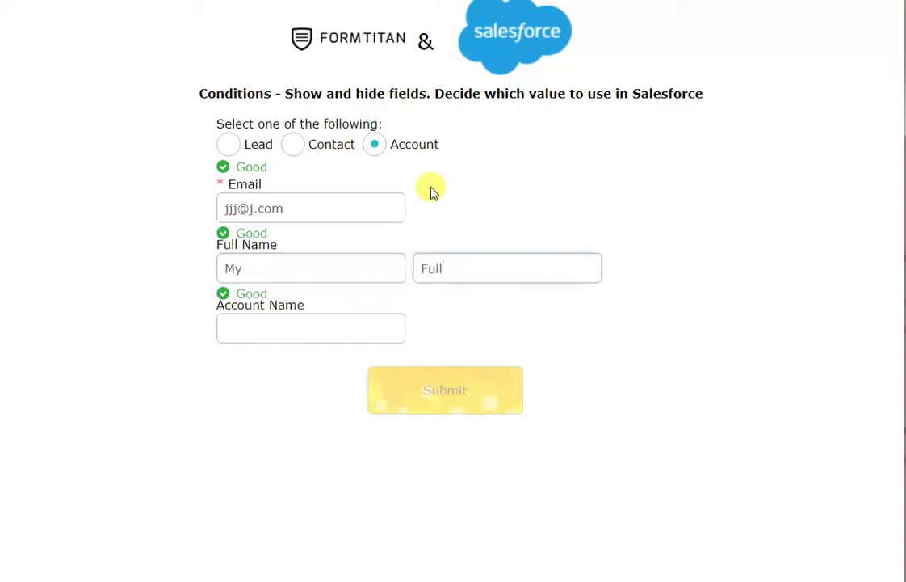
pyautogui.press('Tab')
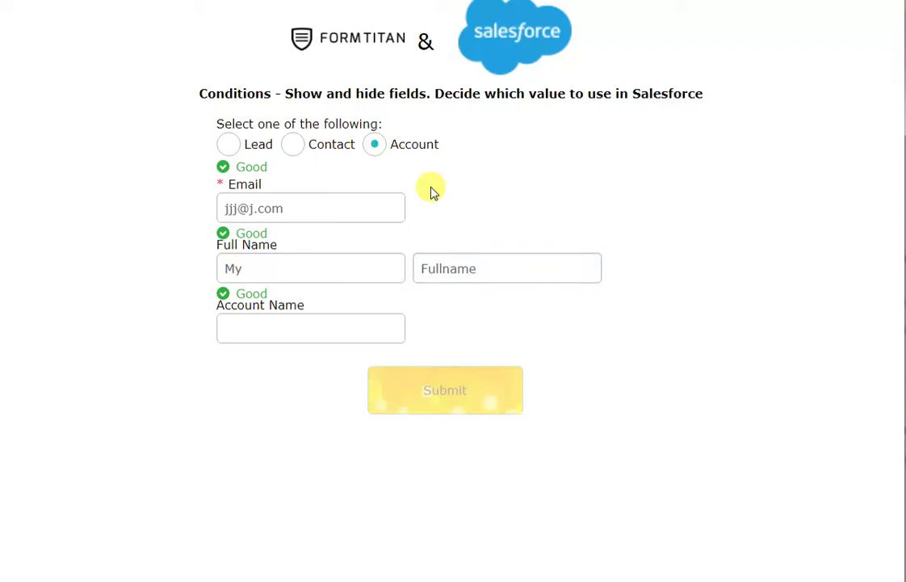
pyautogui.click(463, 390)
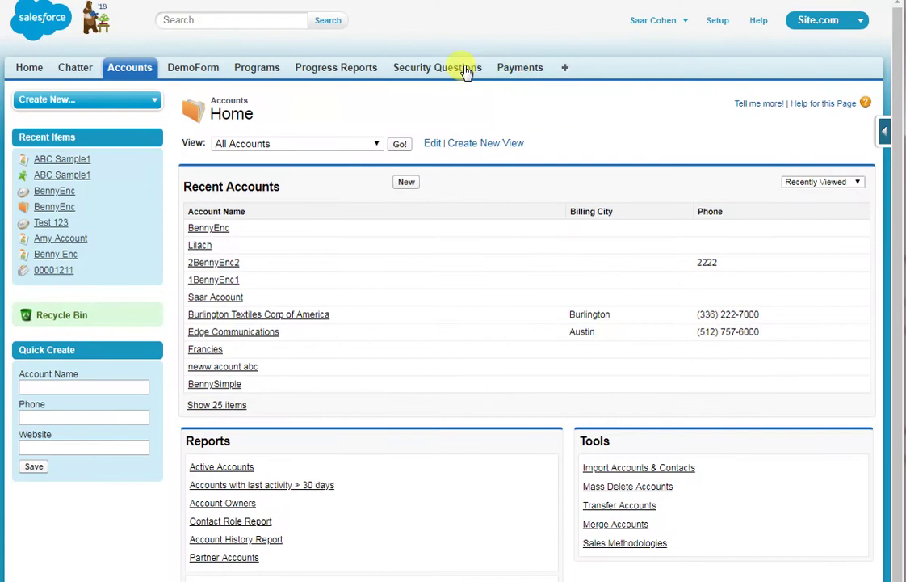
# - Open the new My Fullname record from the Salesforce accounts list and delete it
pyautogui.click(121, 70)
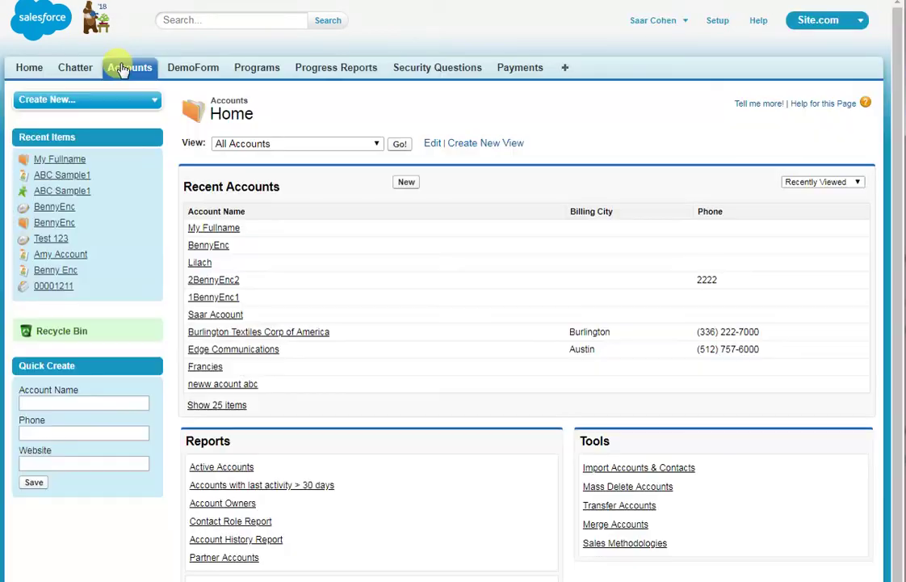
pyautogui.click(220, 231)
pyautogui.moveTo(386, 208)
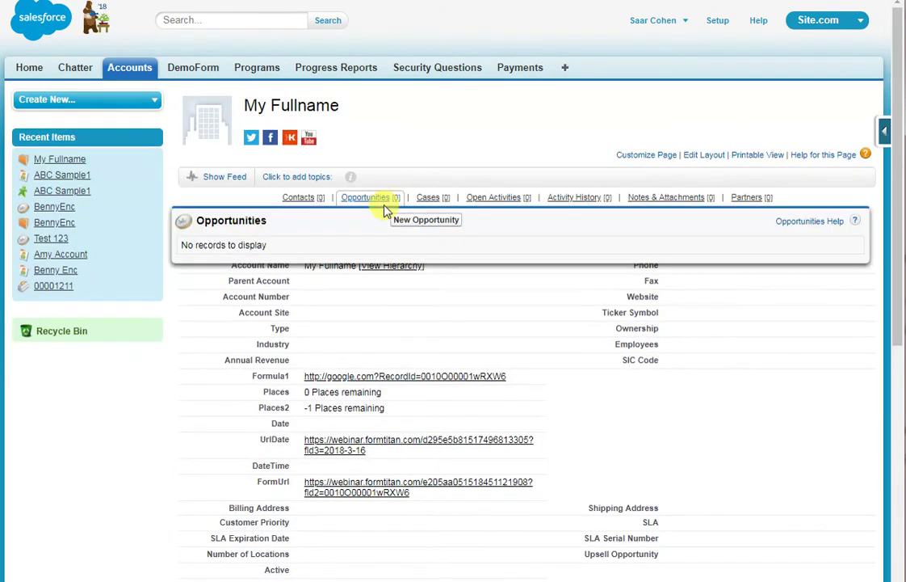
pyautogui.click(443, 227)
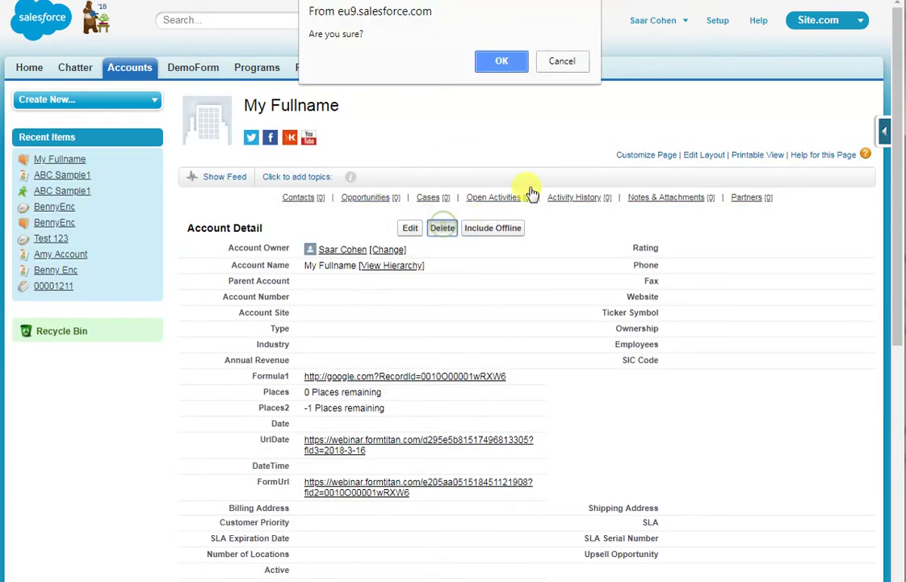
pyautogui.click(502, 62)
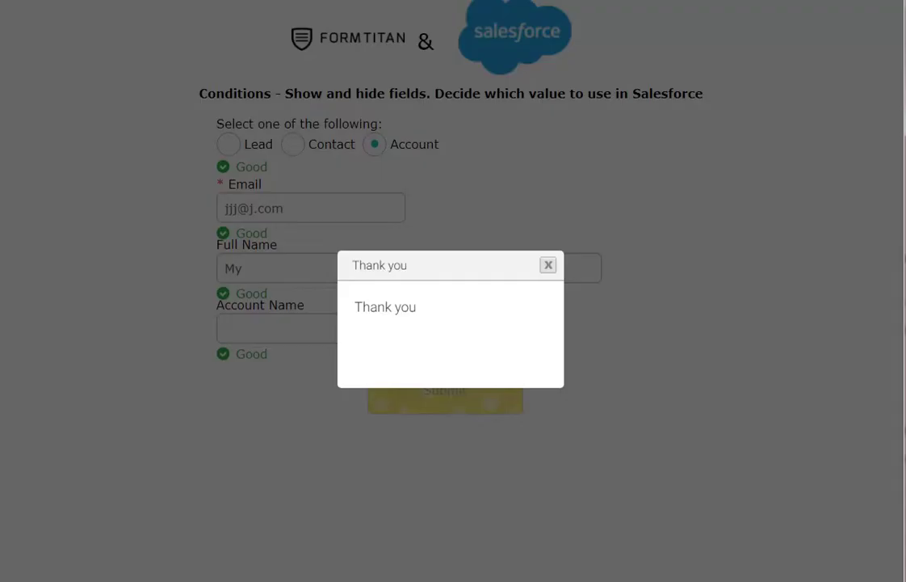
# - Submit the form as an Account with first name My, last name Fullname and Account Name 'Account 123'
pyautogui.click(550, 267)
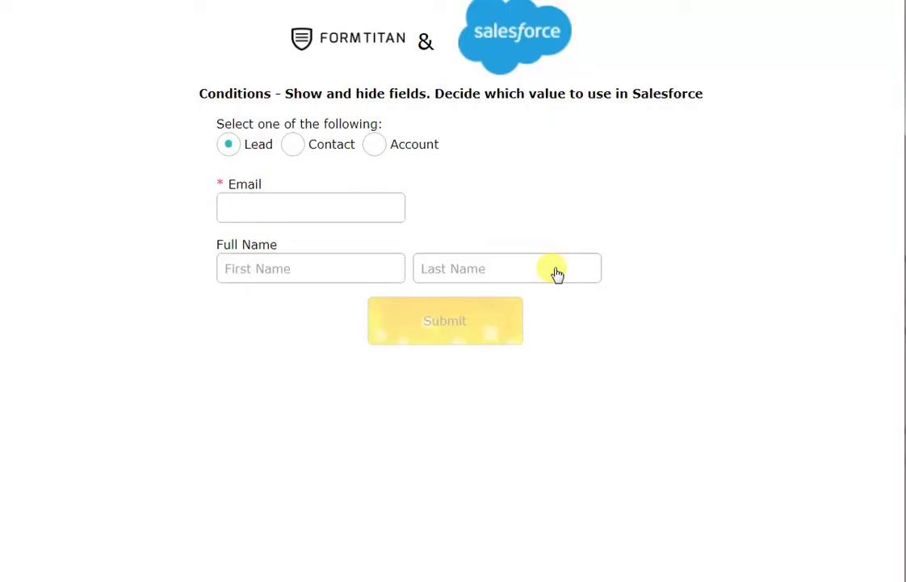
pyautogui.click(372, 148)
pyautogui.click(315, 273)
pyautogui.write('My')
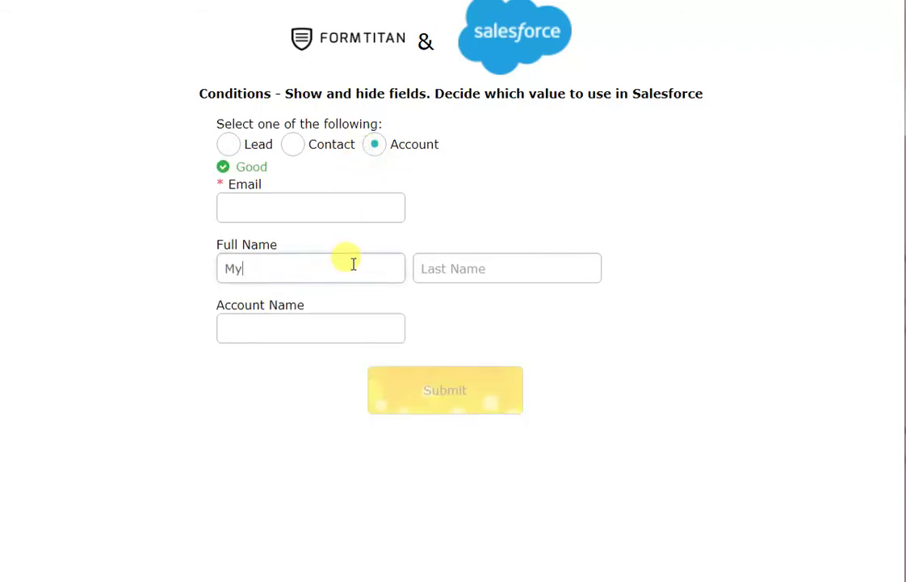
pyautogui.press('Tab')
pyautogui.write('F')
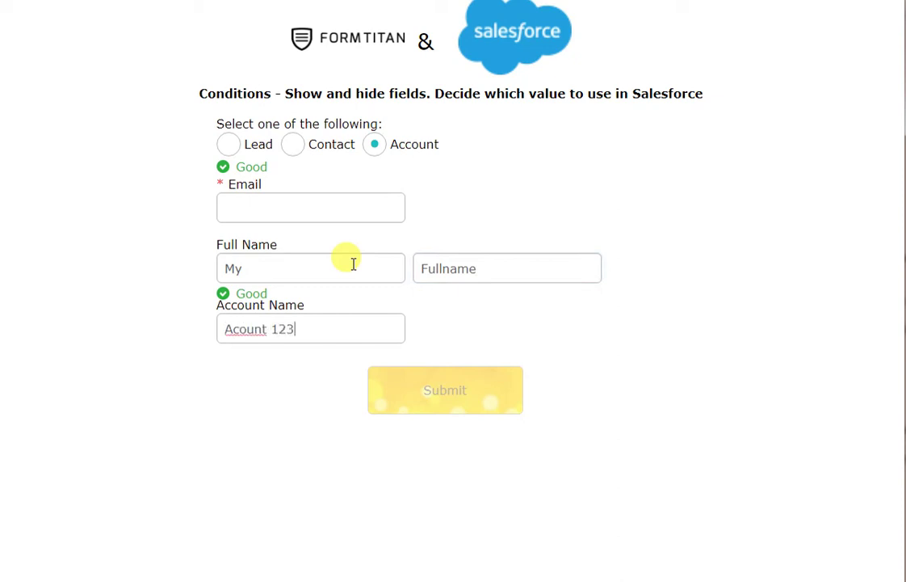
pyautogui.click(240, 327)
pyautogui.write('c')
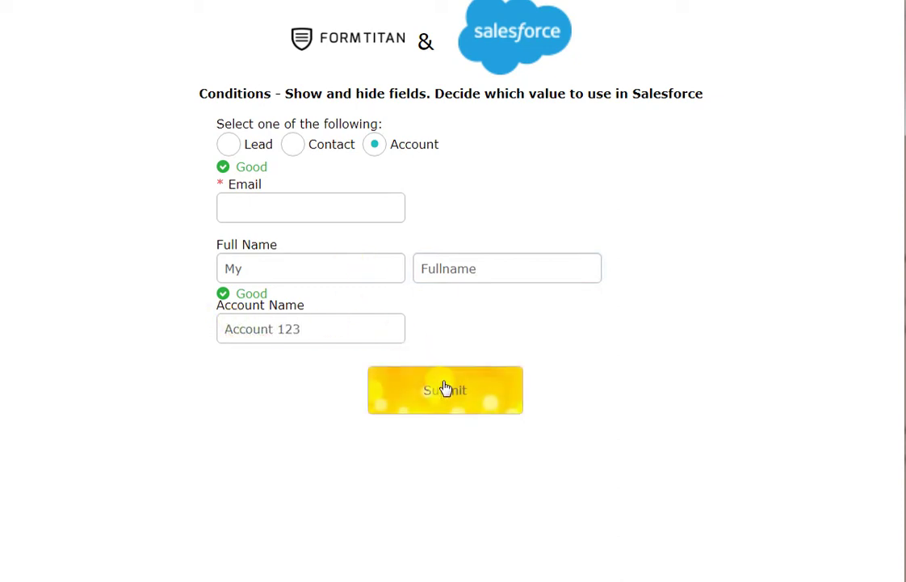
pyautogui.click(445, 389)
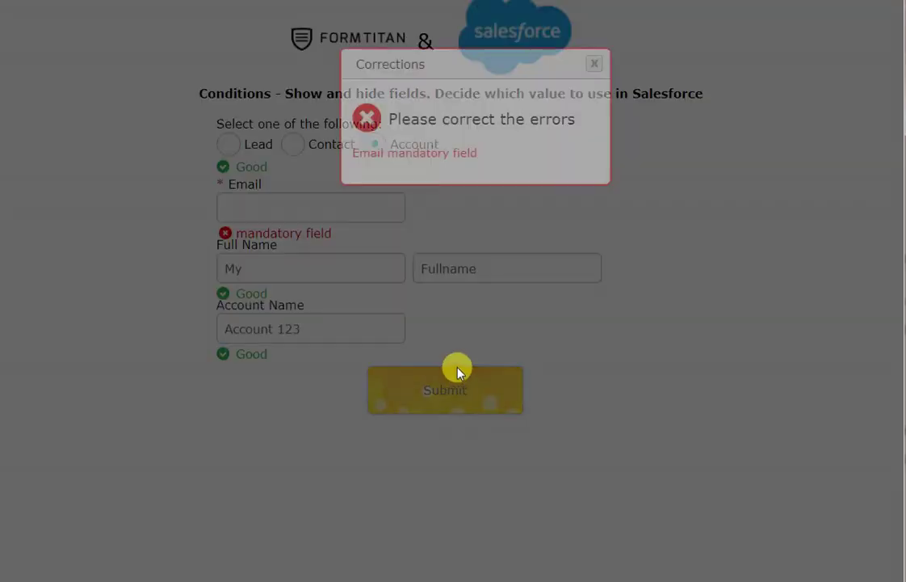
# - Add the required email address, resubmit the form, and refresh the Salesforce accounts list
pyautogui.click(594, 64)
pyautogui.click(335, 194)
pyautogui.write('jjjk@a.com')
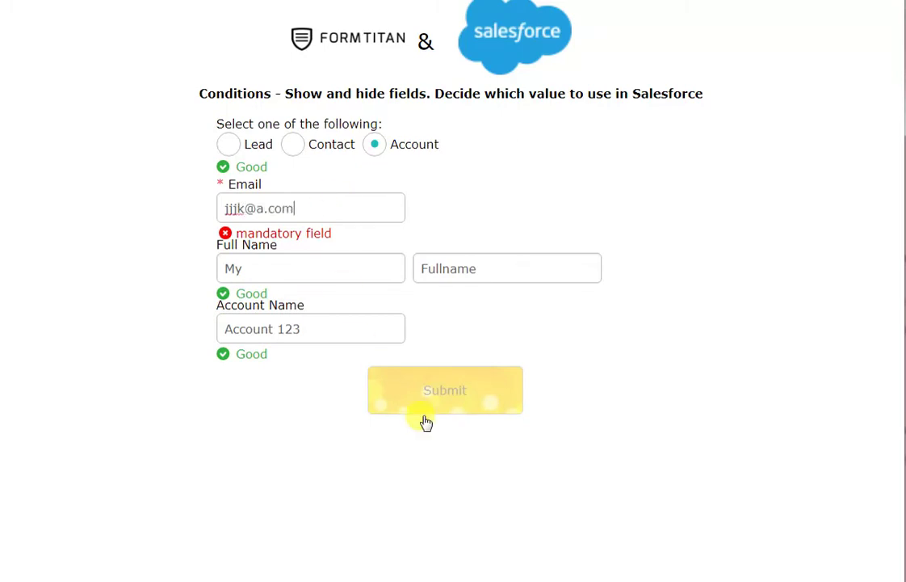
pyautogui.click(453, 402)
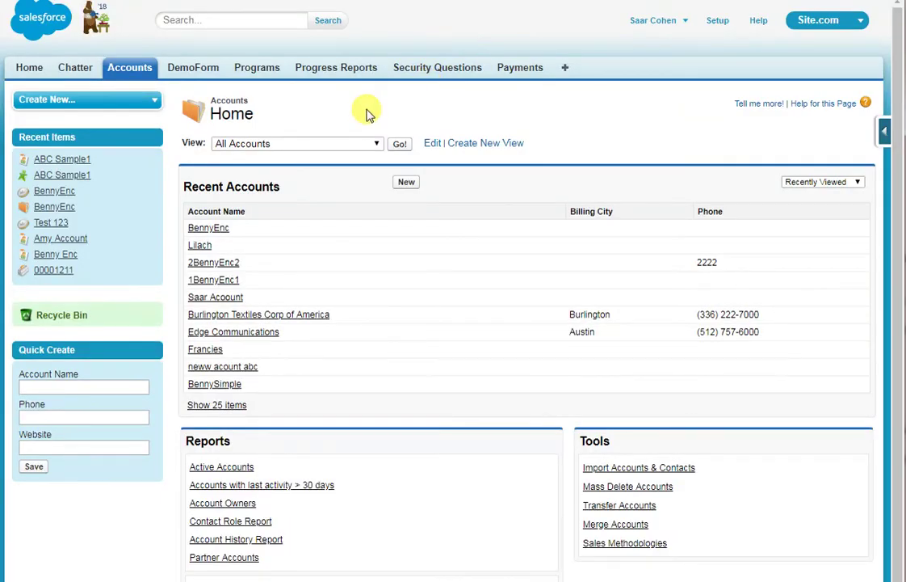
pyautogui.press('F5')
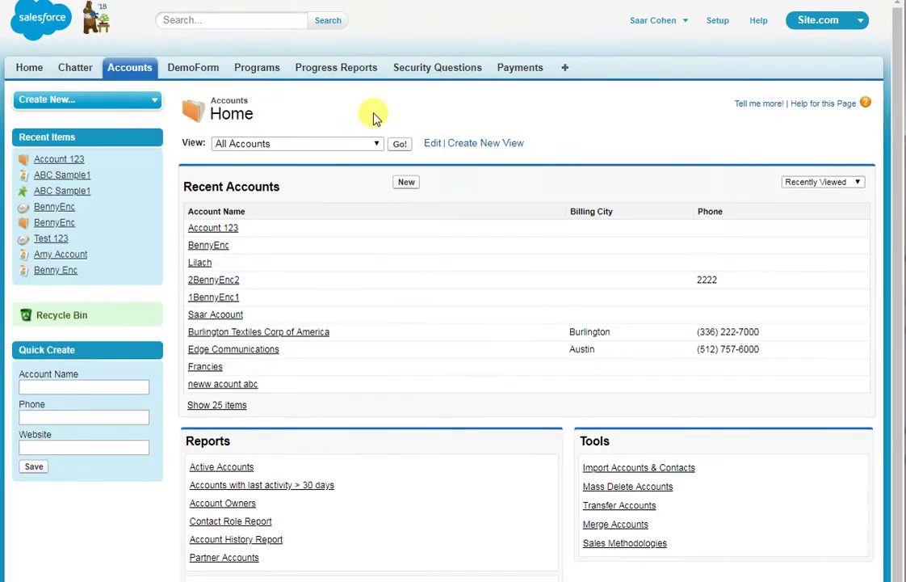
# - Open the Account 123 record in Salesforce and delete it
pyautogui.click(229, 229)
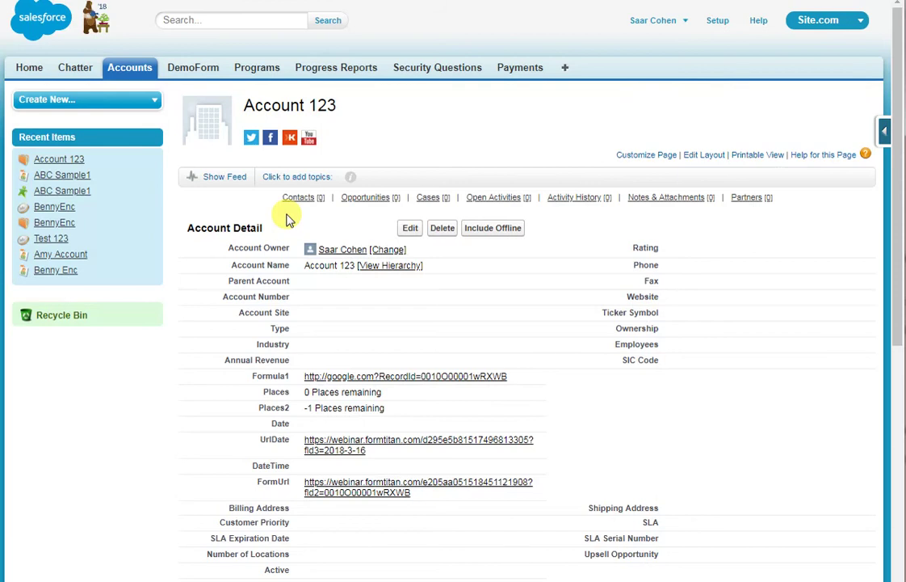
pyautogui.click(442, 228)
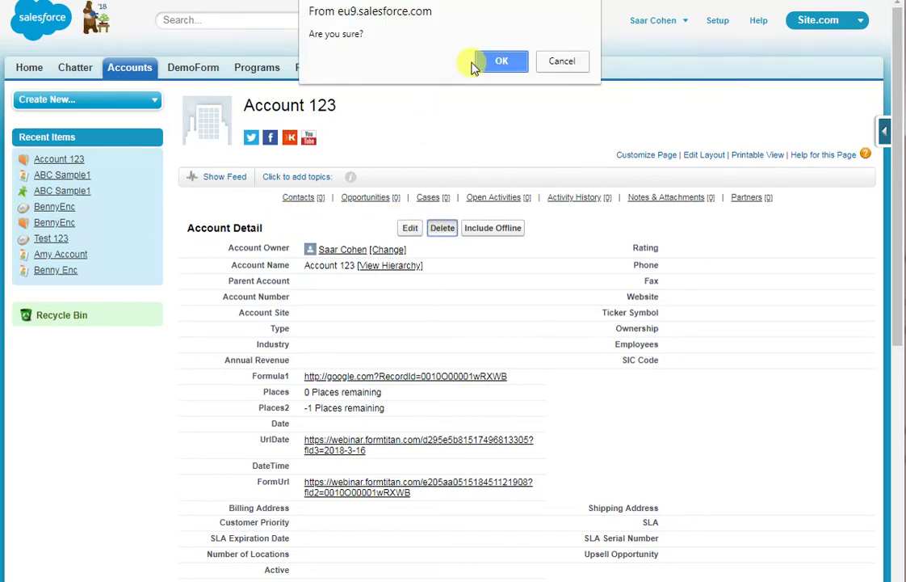
pyautogui.click(485, 70)
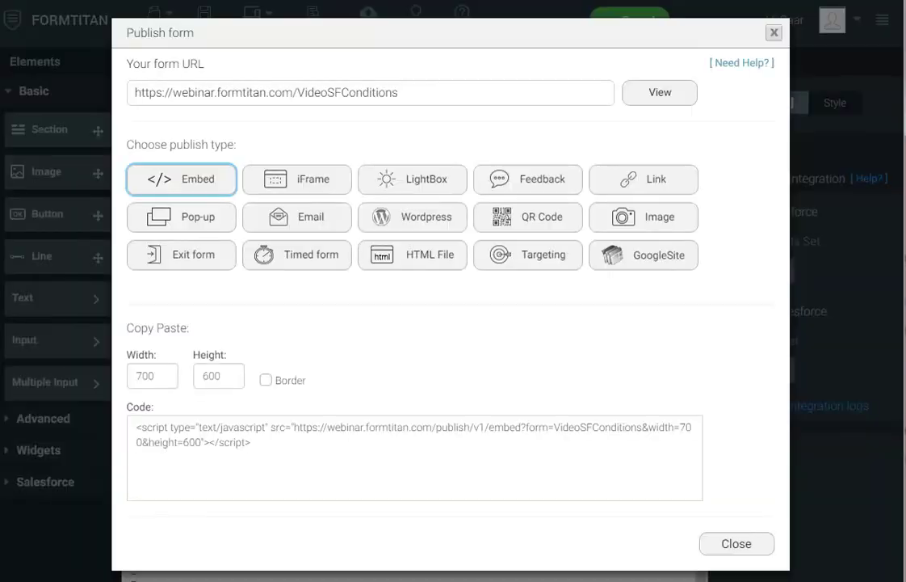
# - In the Account push object's field mapping, switch Account Name to a Custom value
pyautogui.click(773, 33)
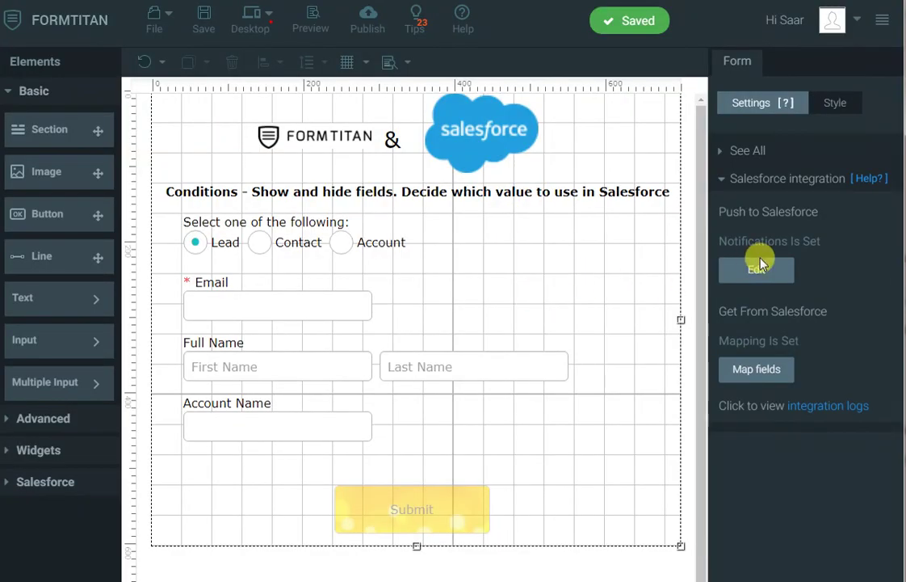
pyautogui.click(756, 270)
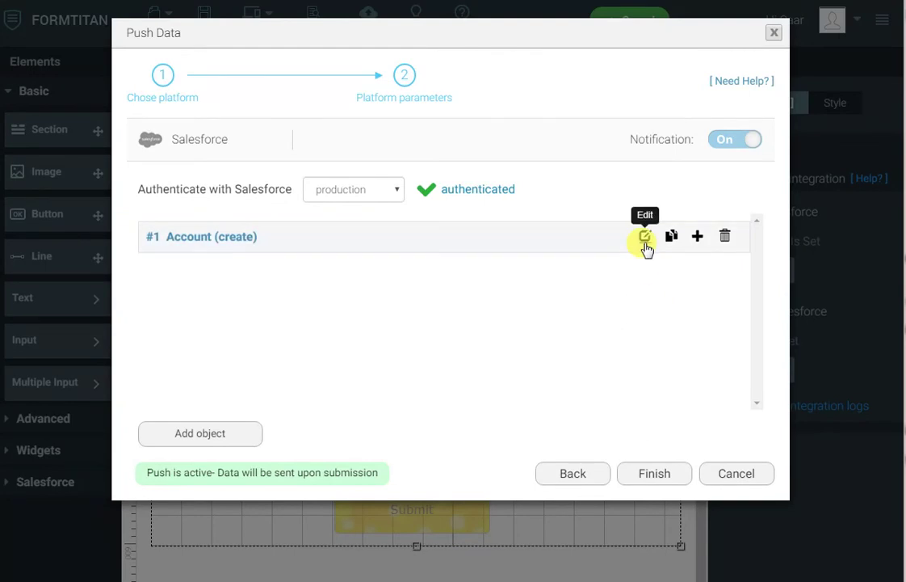
pyautogui.click(644, 238)
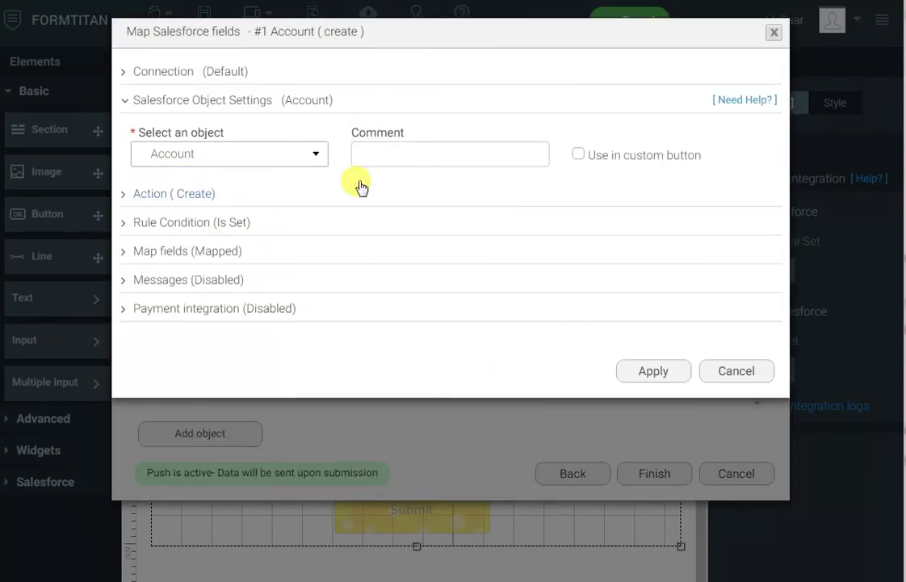
pyautogui.click(230, 254)
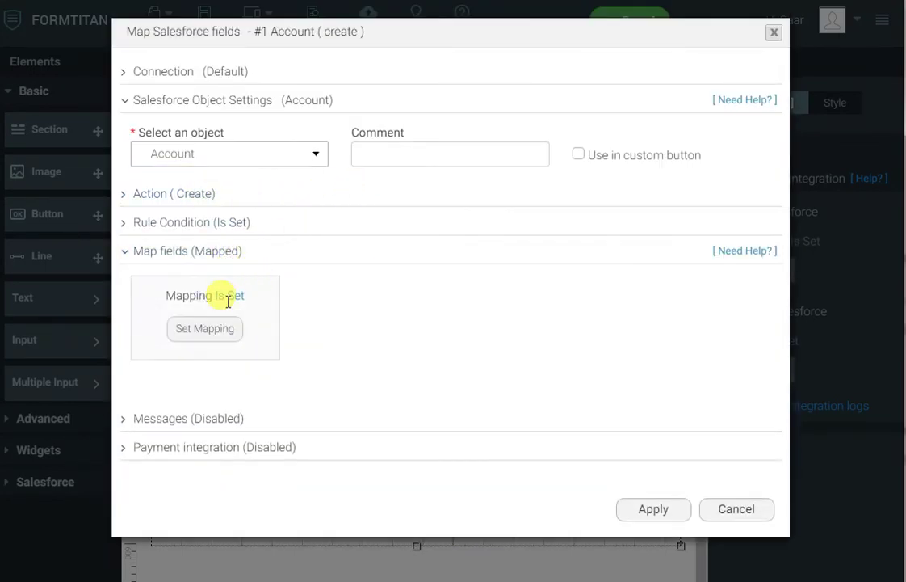
pyautogui.click(212, 331)
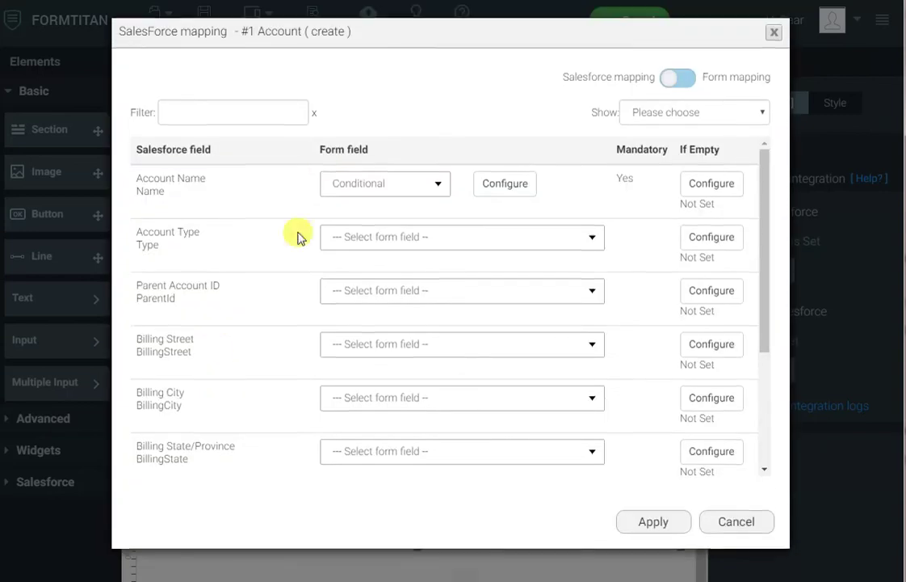
pyautogui.click(375, 184)
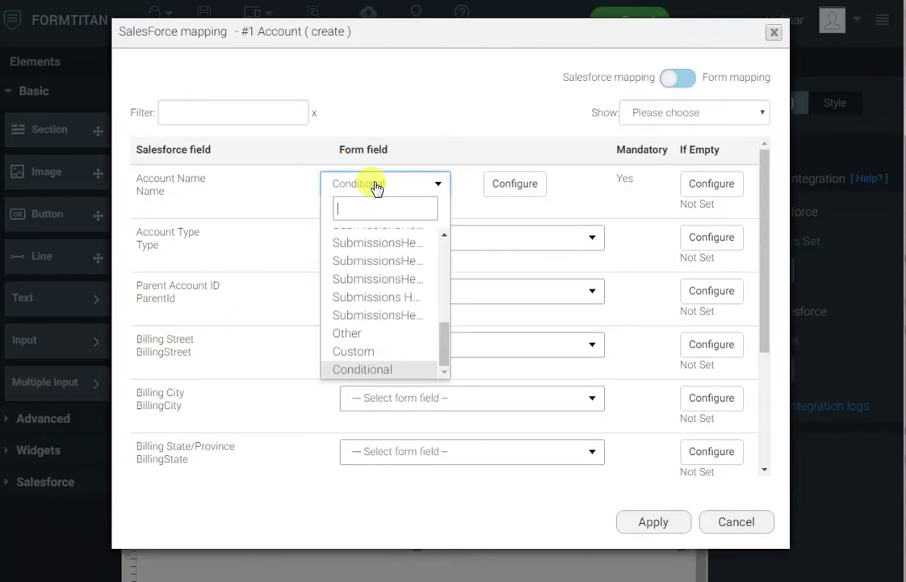
pyautogui.click(370, 353)
pyautogui.click(510, 183)
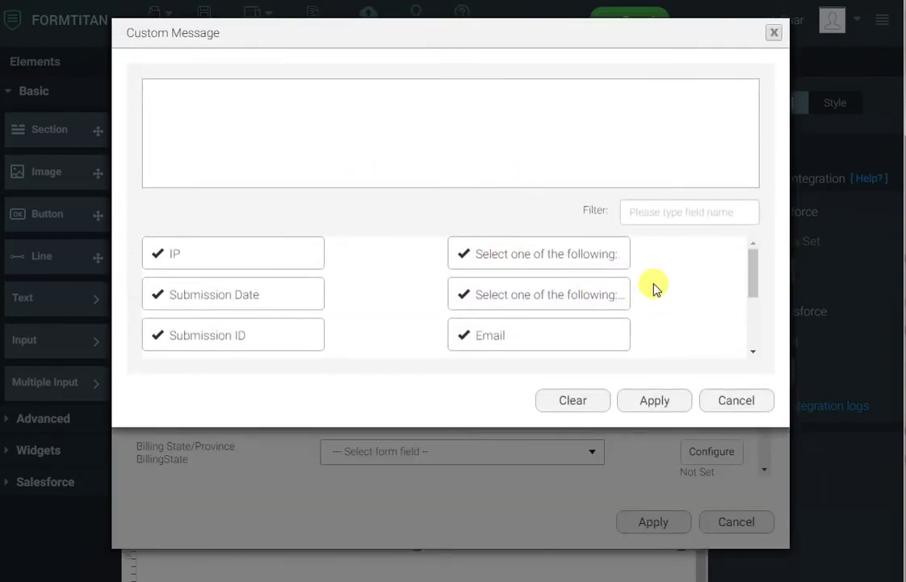
# - Build the custom value as 'Account Name - Email', then apply the mapping and finish the push setup
pyautogui.scroll(-1, 656, 288)
pyautogui.scroll(-1, 655, 288)
pyautogui.scroll(3, 654, 292)
pyautogui.scroll(-3, 654, 291)
pyautogui.moveTo(569, 288); pyautogui.dragTo(336, 141)
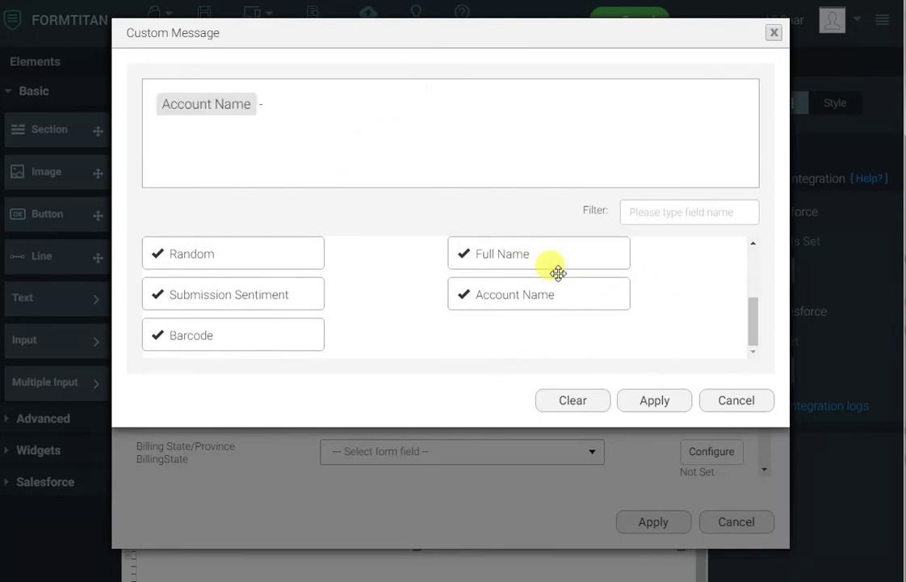
pyautogui.scroll(3, 638, 340)
pyautogui.moveTo(560, 323); pyautogui.dragTo(452, 102)
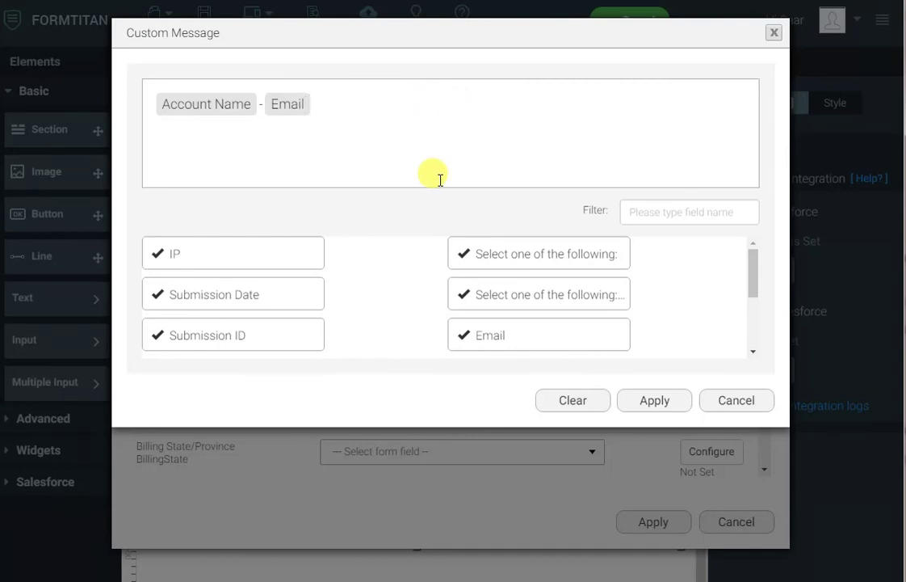
pyautogui.click(660, 403)
pyautogui.click(641, 523)
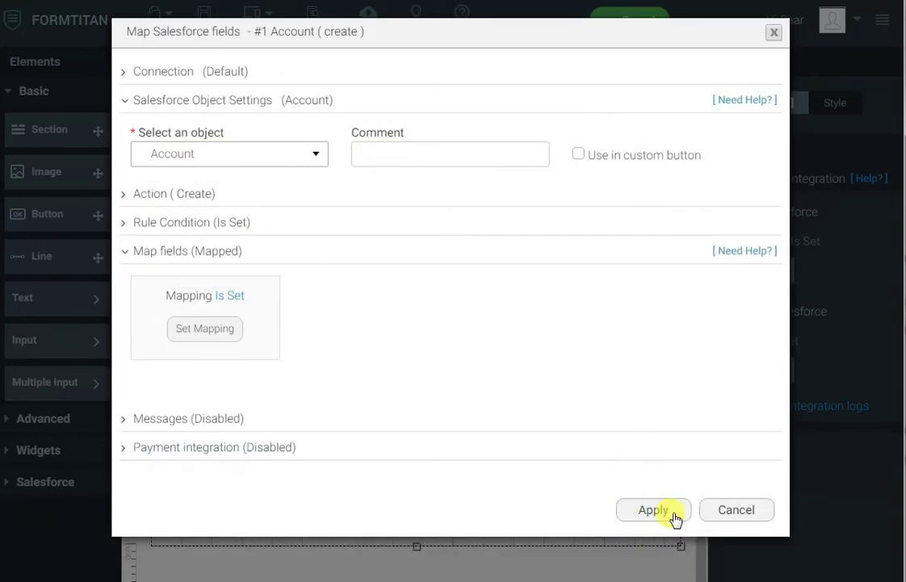
pyautogui.click(669, 514)
pyautogui.click(656, 474)
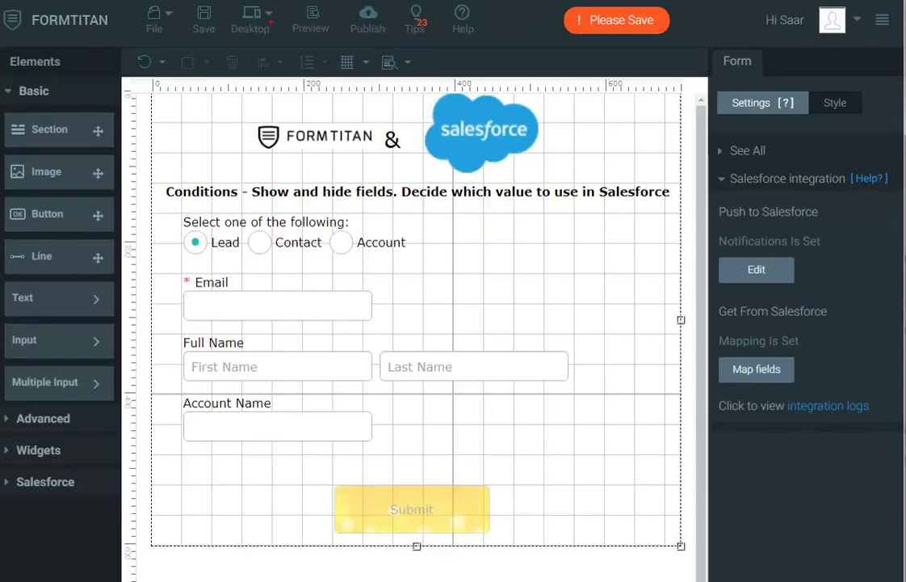
# - Submit the published form as an Account with a test email and account name 123, then refresh Salesforce accounts
pyautogui.click(362, 30)
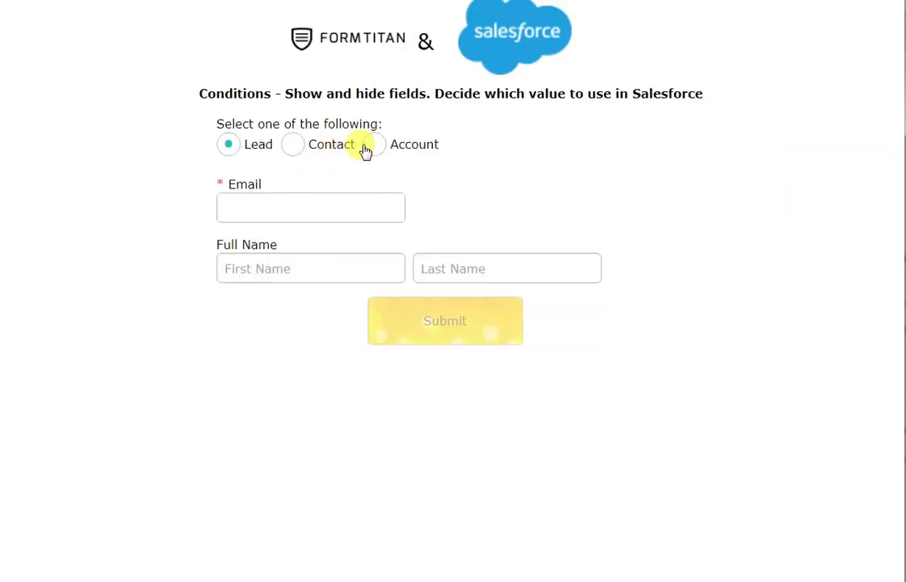
pyautogui.click(374, 144)
pyautogui.click(326, 195)
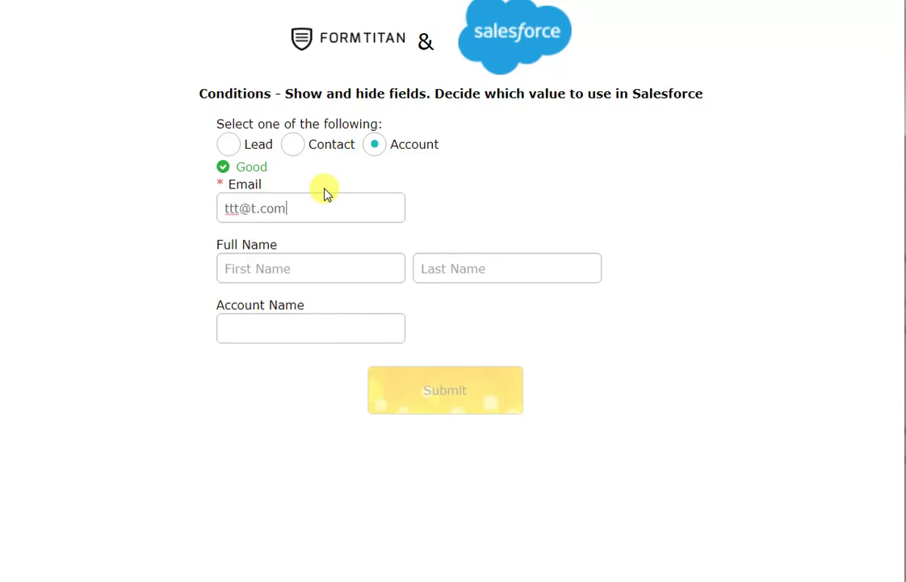
pyautogui.click(343, 326)
pyautogui.write('23')
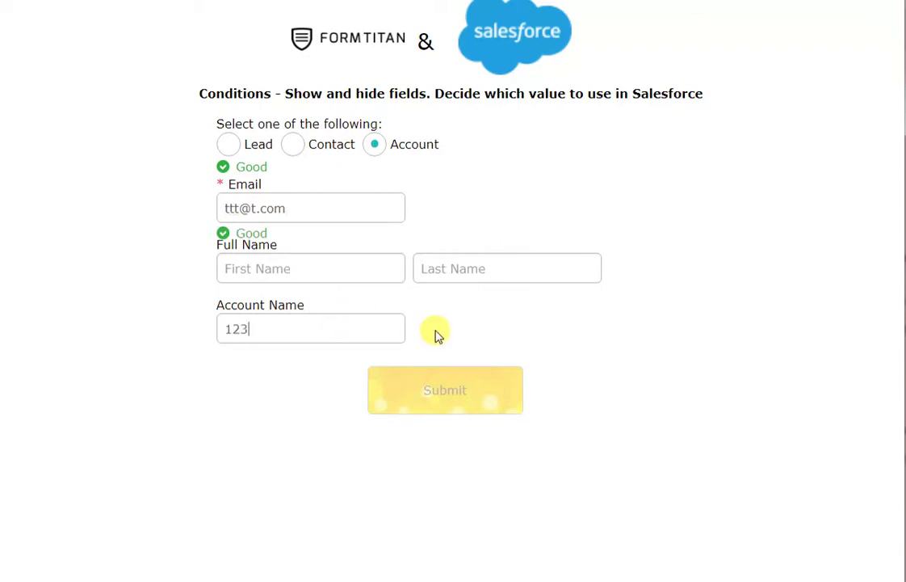
pyautogui.click(441, 388)
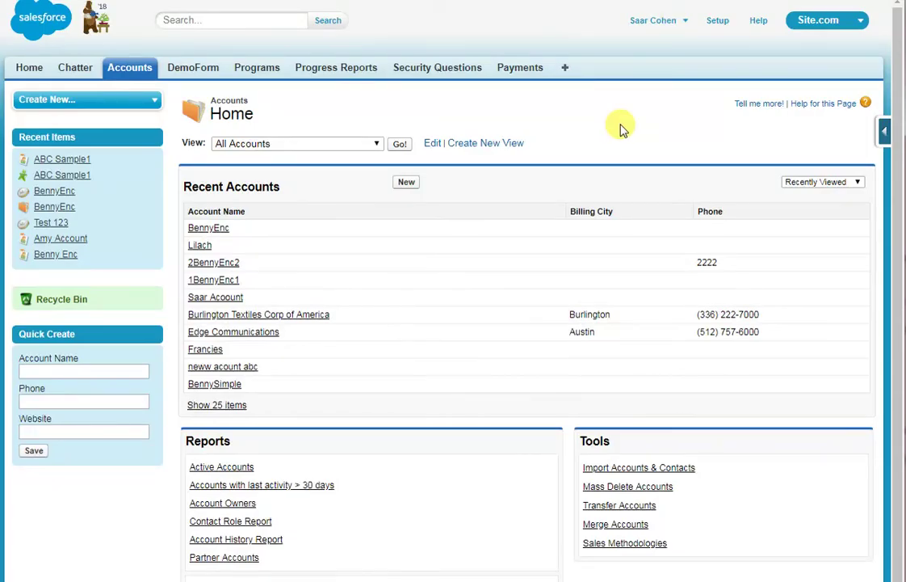
pyautogui.press('F5')
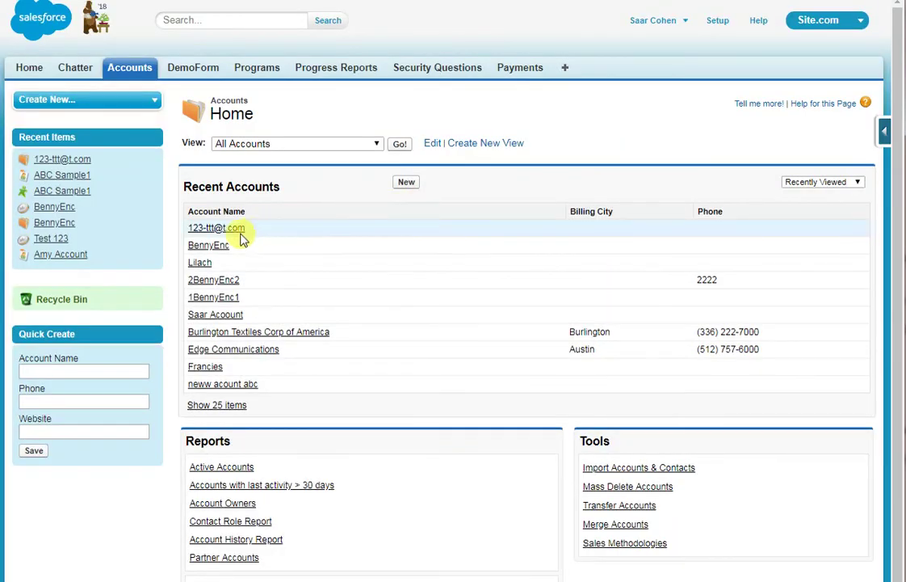